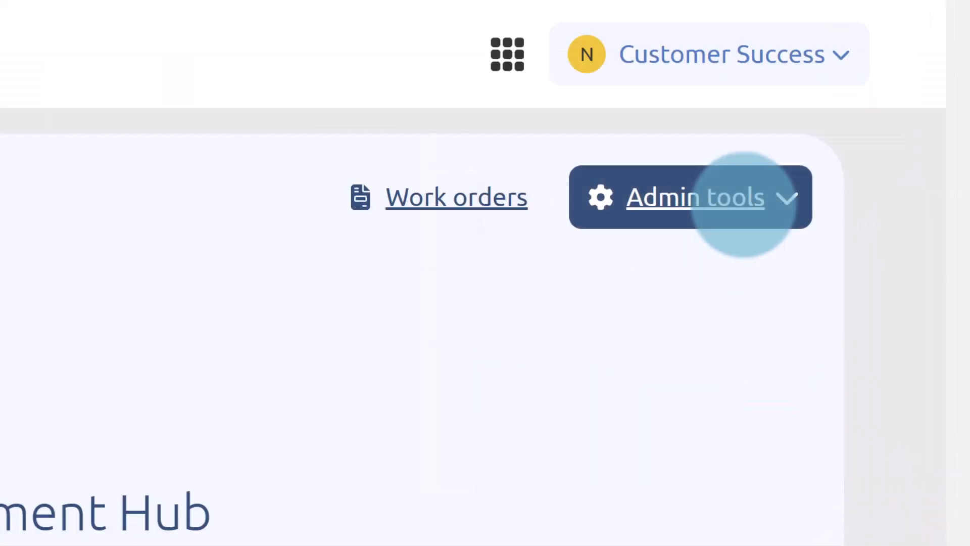
# Go to Admin tools > Temporary Access > Manage Temporary Access and review the access table.
pyautogui.click(744, 204)
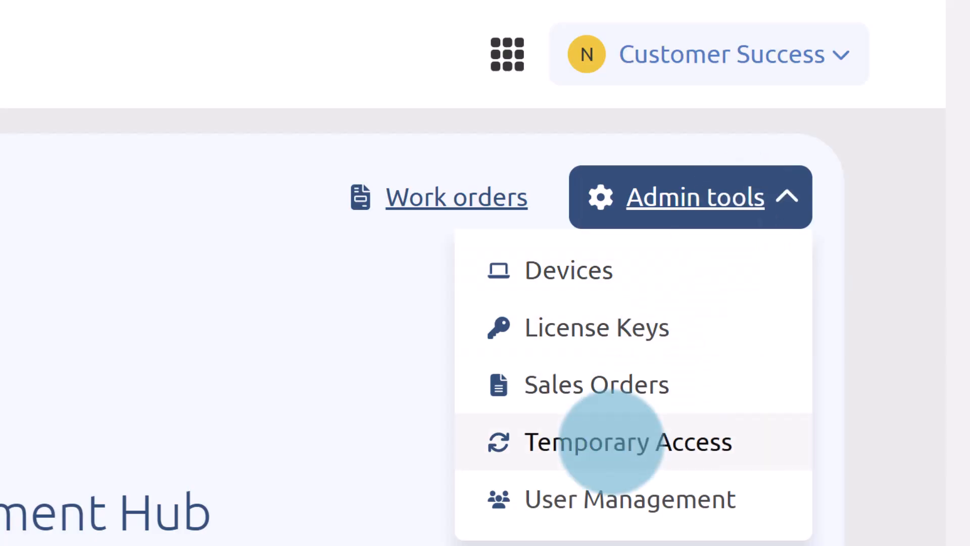
pyautogui.click(612, 442)
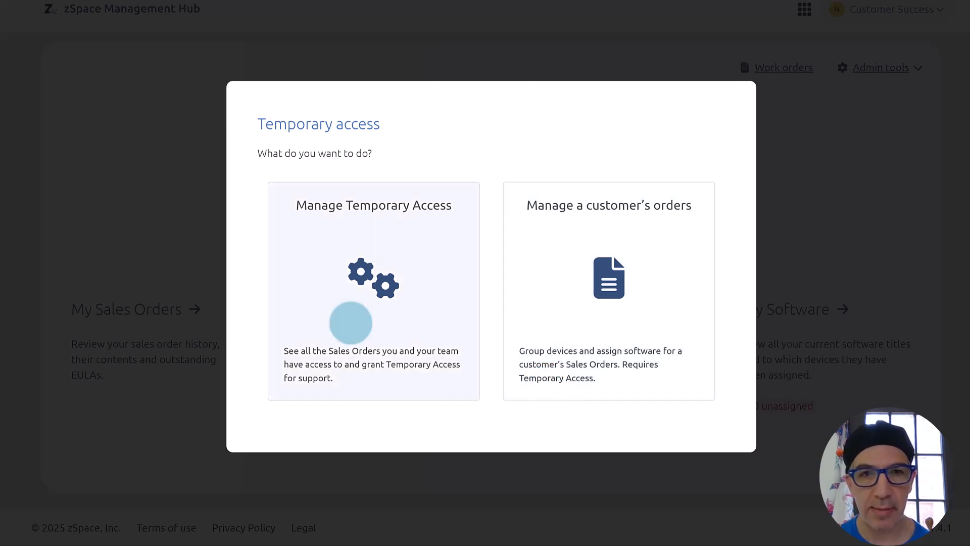
pyautogui.click(351, 322)
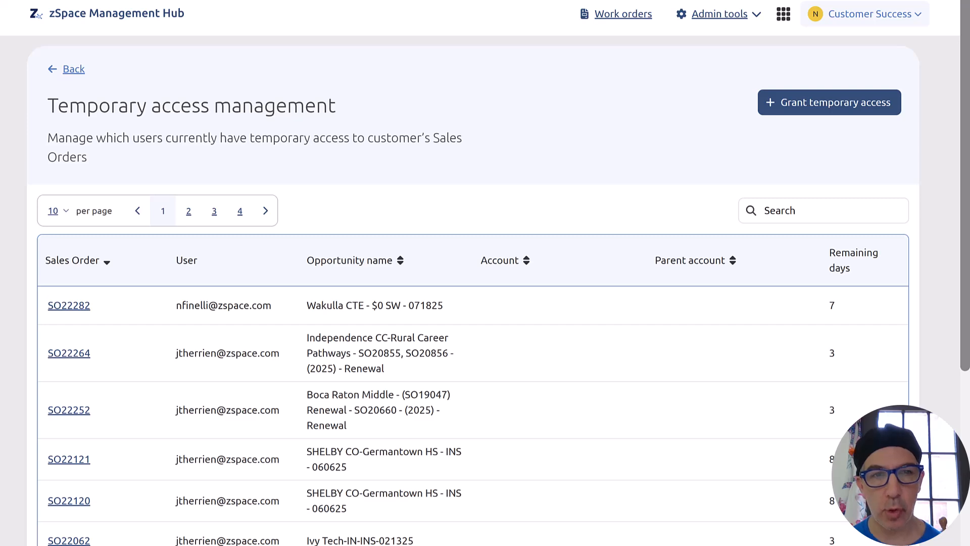
pyautogui.scroll(-5, 485, 273)
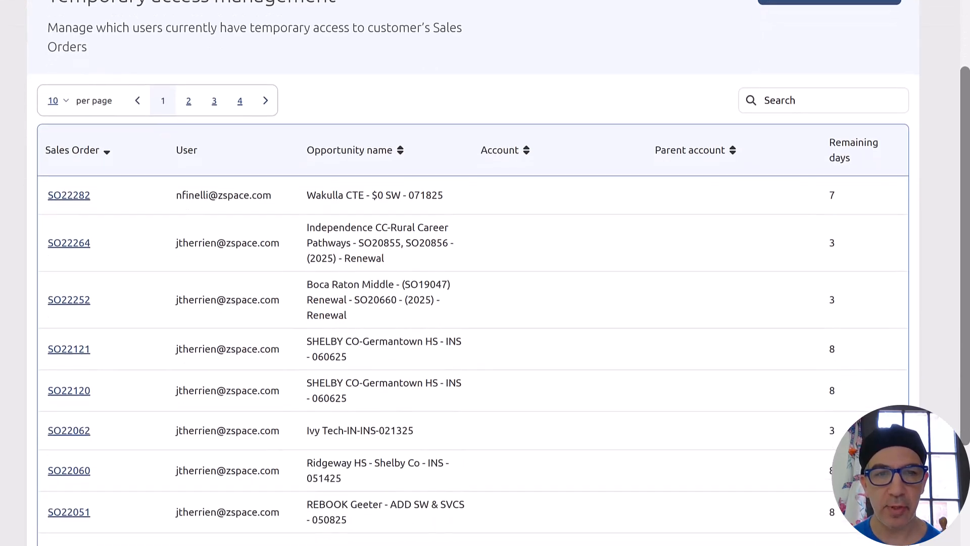
pyautogui.scroll(3, 485, 273)
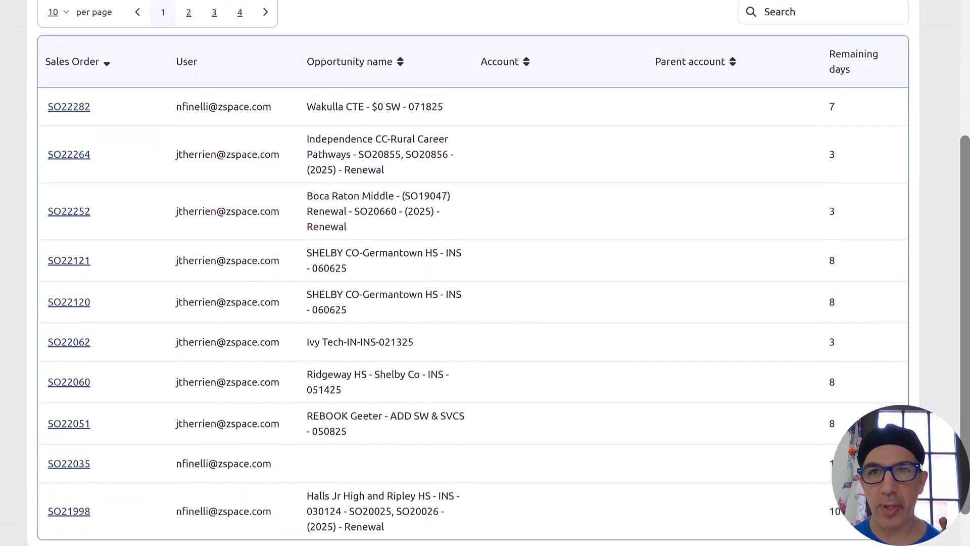
pyautogui.scroll(2, 485, 273)
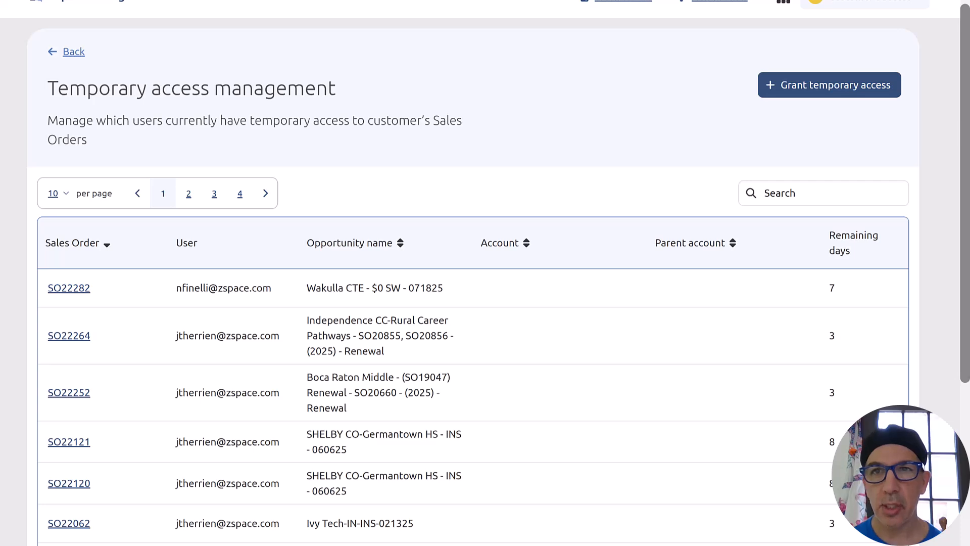
# Start a temporary access grant, search sales orders for 'lced.net', and select all eight results.
pyautogui.click(830, 84)
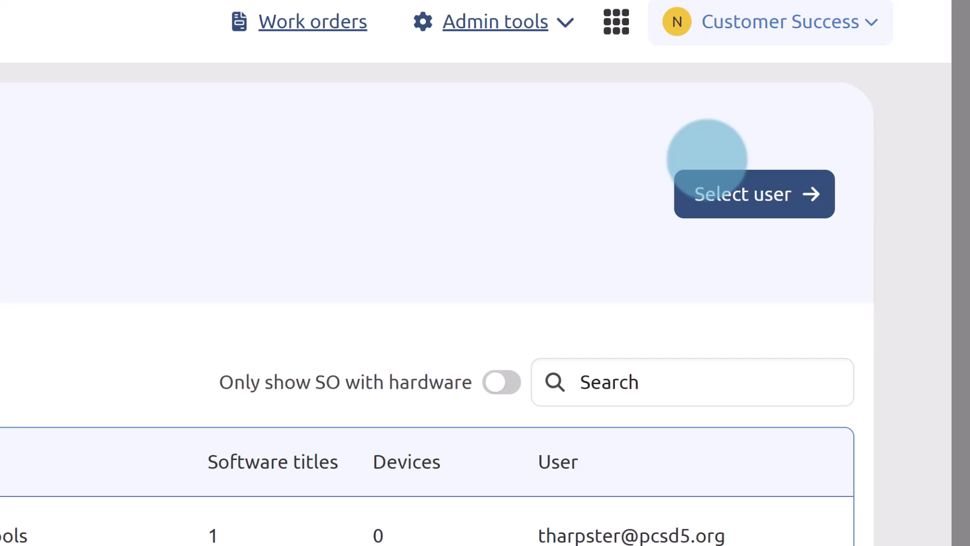
pyautogui.click(678, 382)
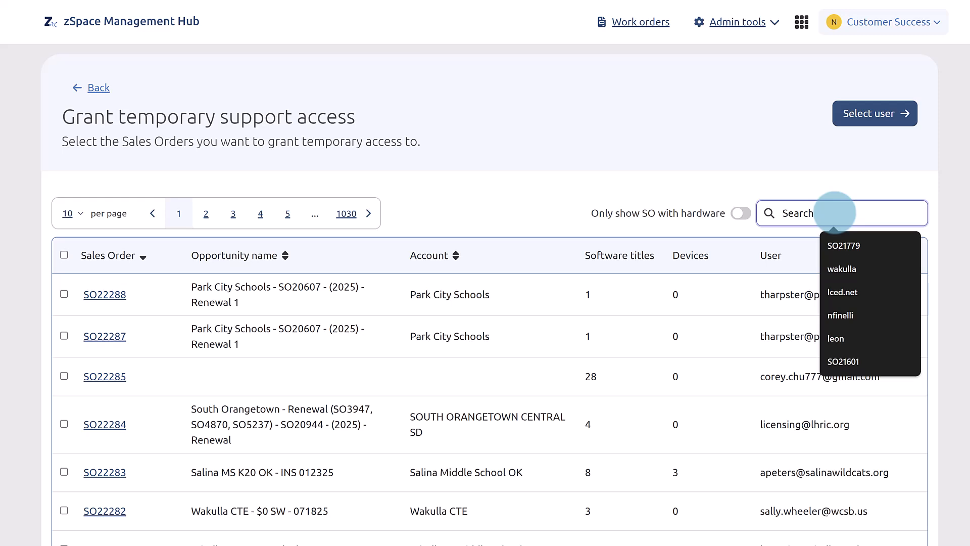
pyautogui.write('lced.ne')
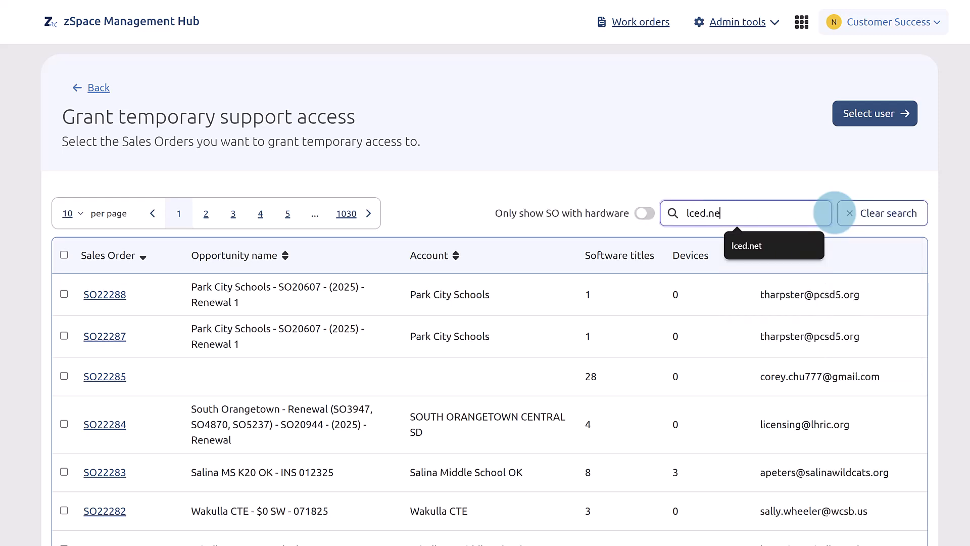
pyautogui.write('t')
pyautogui.press('Return')
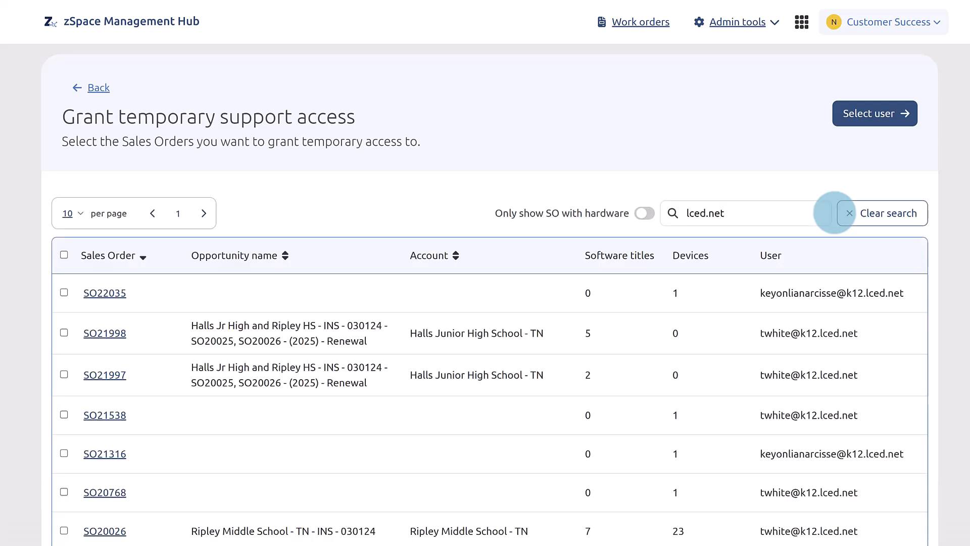
pyautogui.scroll(-2, 415, 433)
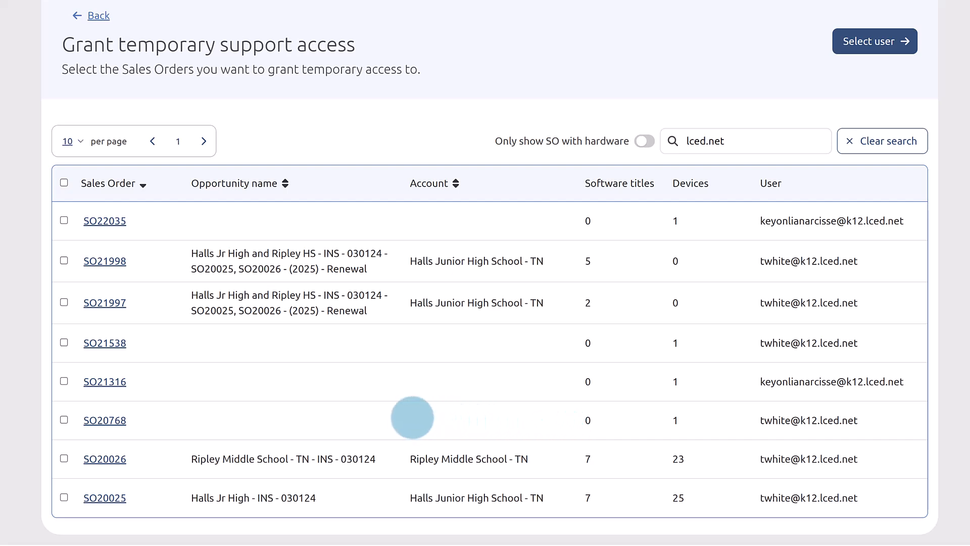
pyautogui.click(64, 183)
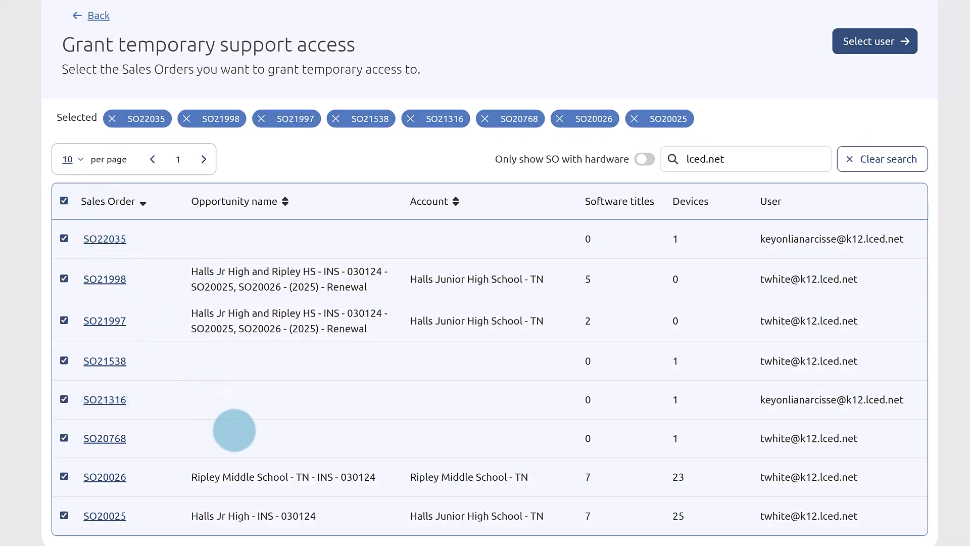
pyautogui.scroll(-1, 234, 430)
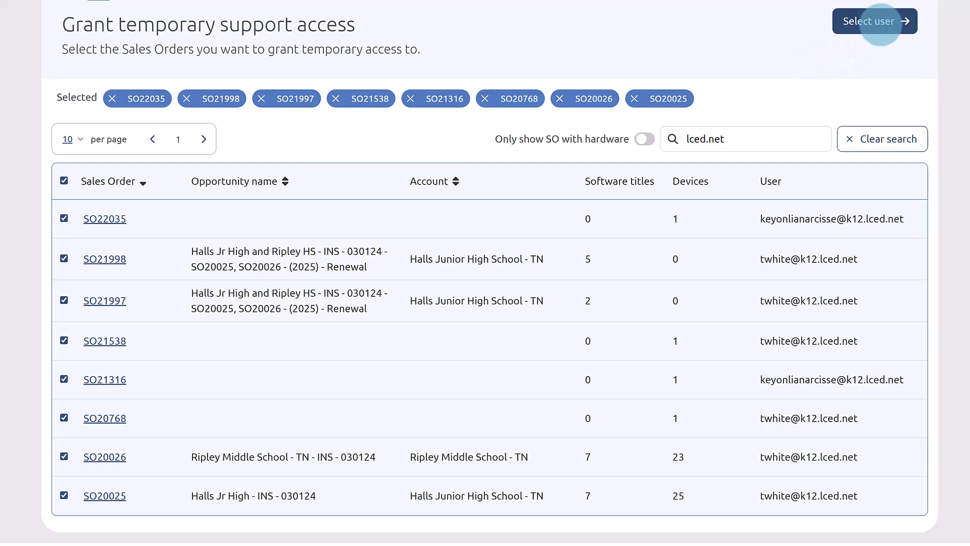
# On the Select user page, enter the support user's e-mail address and its confirmation.
pyautogui.click(880, 24)
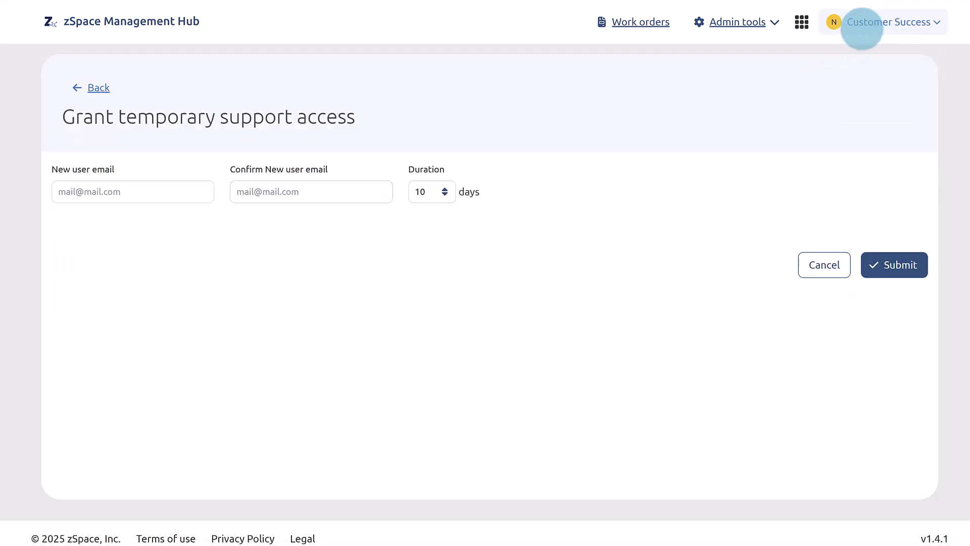
pyautogui.click(154, 186)
pyautogui.write('zs')
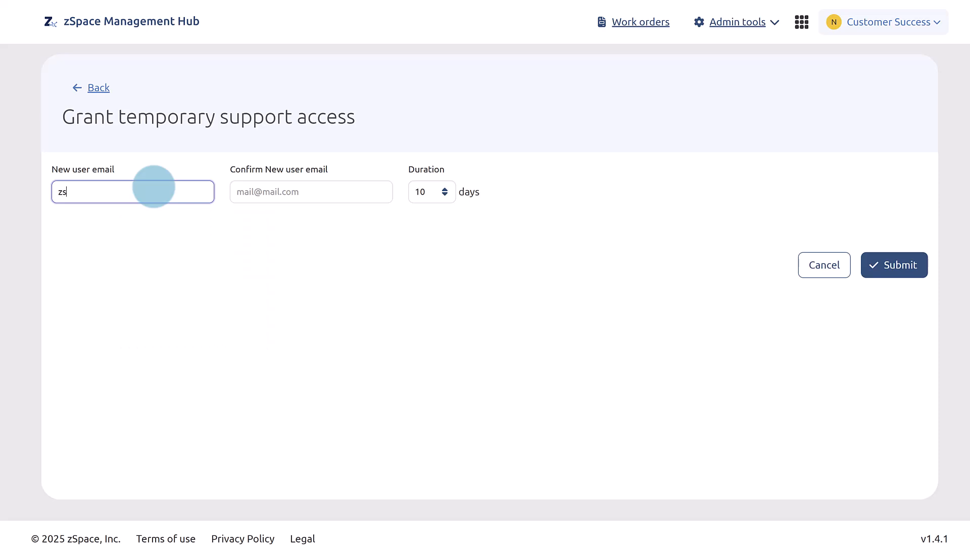
pyautogui.write('px')
pyautogui.press('BackSpace')
pyautogui.press('BackSpace')
pyautogui.press('BackSpace')
pyautogui.press('BackSpace')
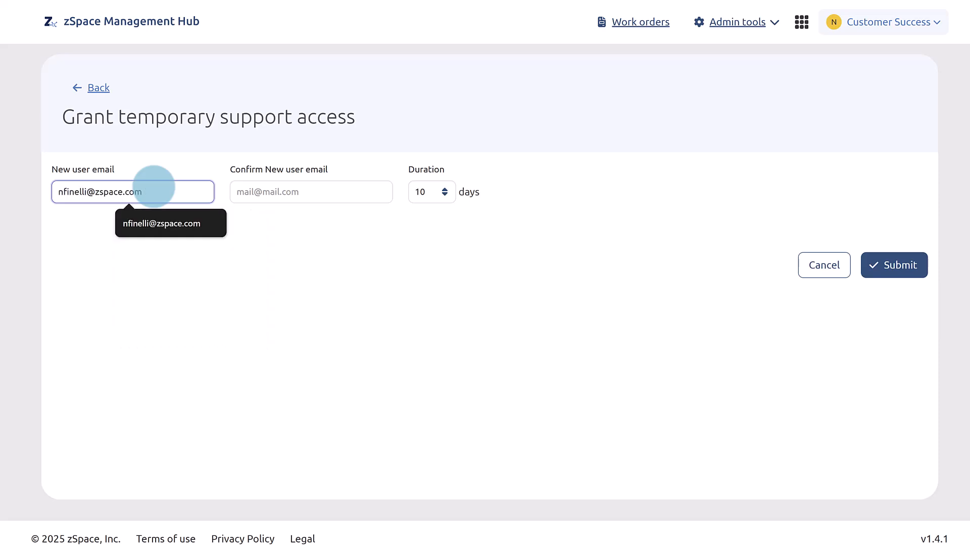
pyautogui.click(237, 191)
pyautogui.write('z')
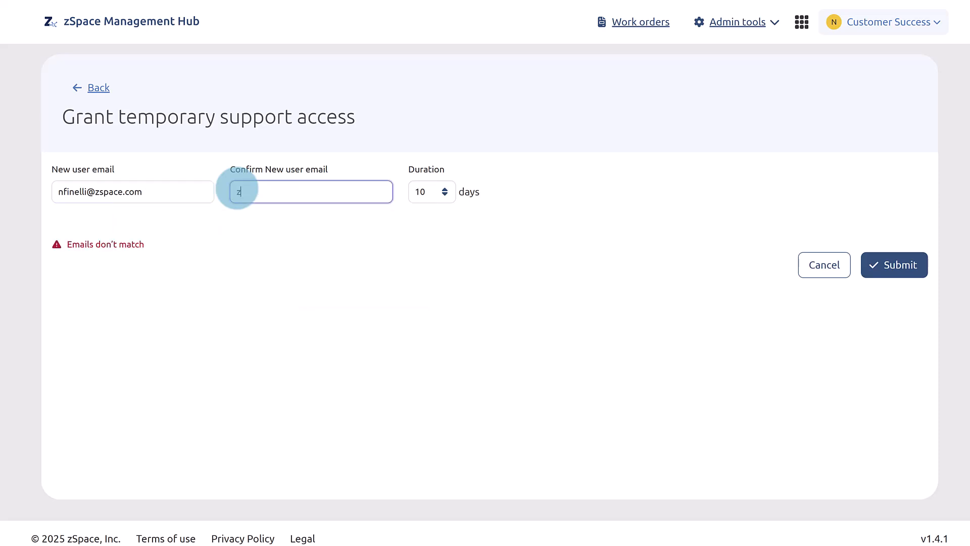
pyautogui.write('spac')
pyautogui.press('BackSpace')
pyautogui.press('BackSpace')
pyautogui.press('BackSpace')
pyautogui.press('BackSpace')
pyautogui.click(180, 190)
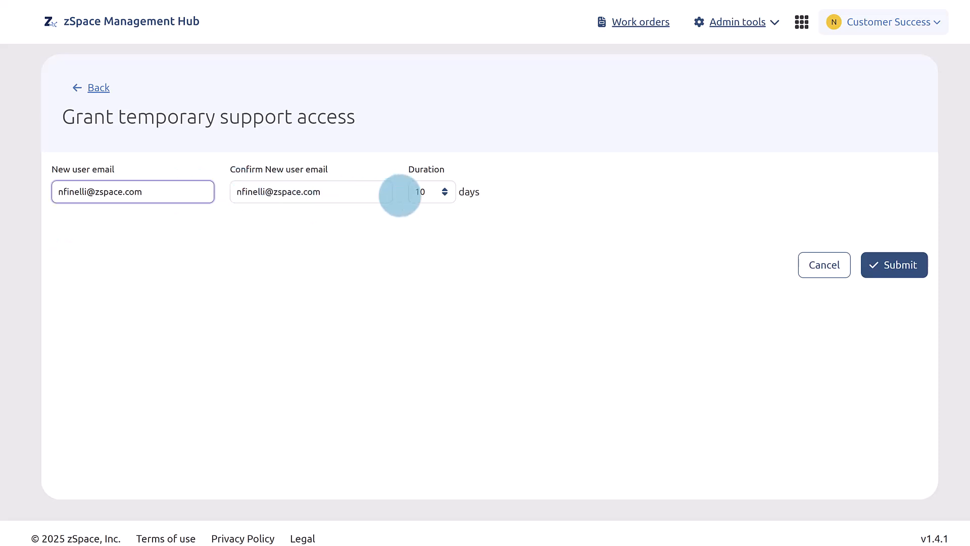
# Set the access duration to 9 days, submit the grant, and return to the access list.
pyautogui.click(445, 195)
pyautogui.click(445, 194)
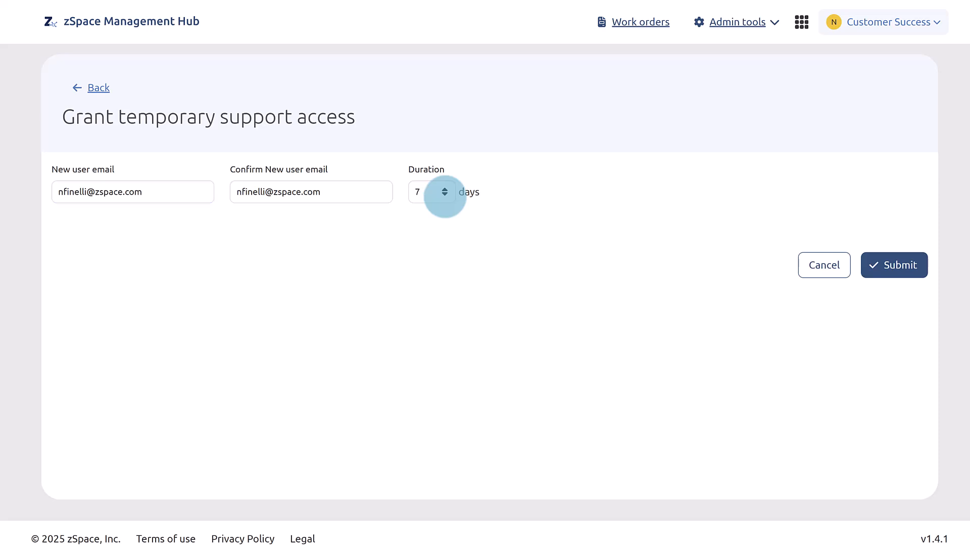
pyautogui.click(444, 195)
pyautogui.click(444, 194)
pyautogui.click(445, 195)
pyautogui.click(444, 194)
pyautogui.click(444, 189)
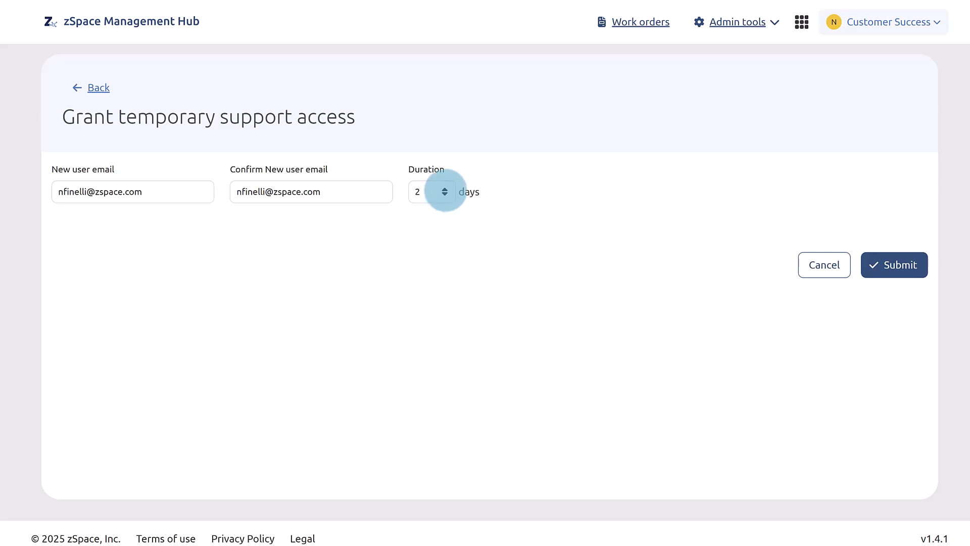
pyautogui.click(444, 189)
pyautogui.click(445, 189)
pyautogui.click(445, 189)
pyautogui.click(444, 189)
pyautogui.click(444, 189)
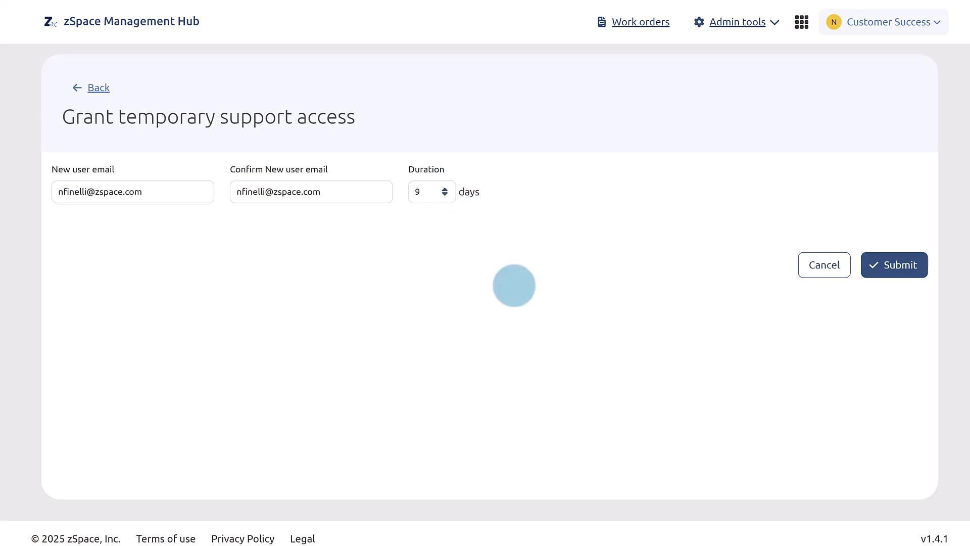
pyautogui.click(895, 264)
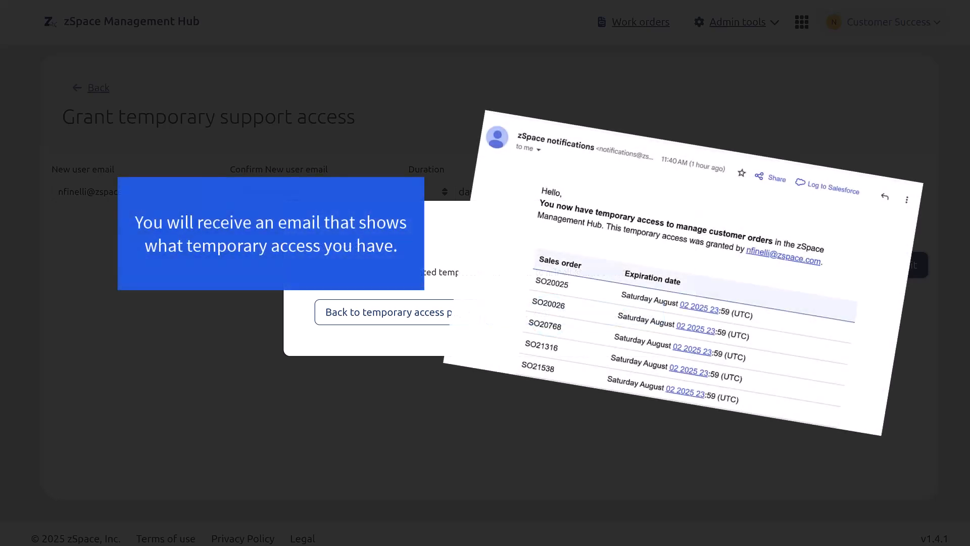
pyautogui.click(433, 313)
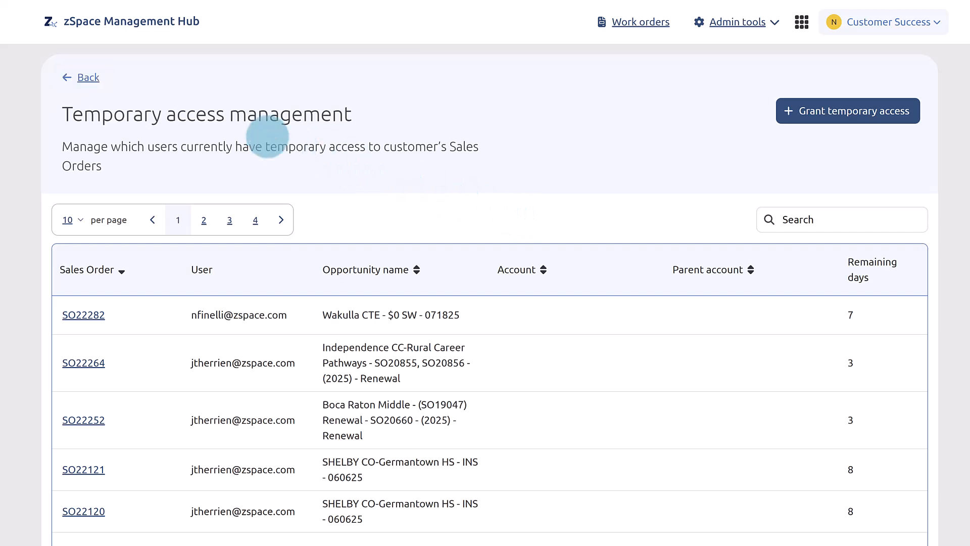
# Return home, then choose Admin tools > Temporary Access > Manage a customer's orders.
pyautogui.click(81, 78)
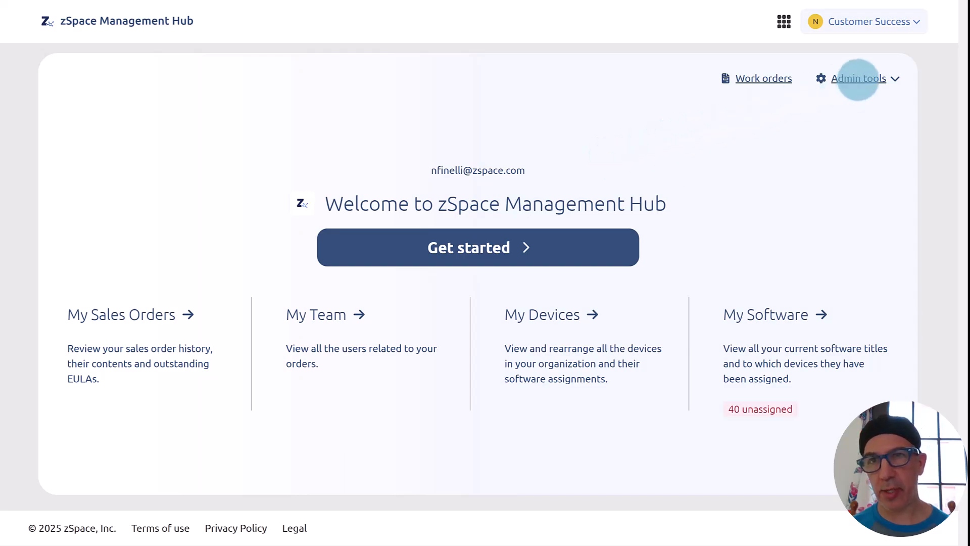
pyautogui.click(858, 80)
pyautogui.click(857, 79)
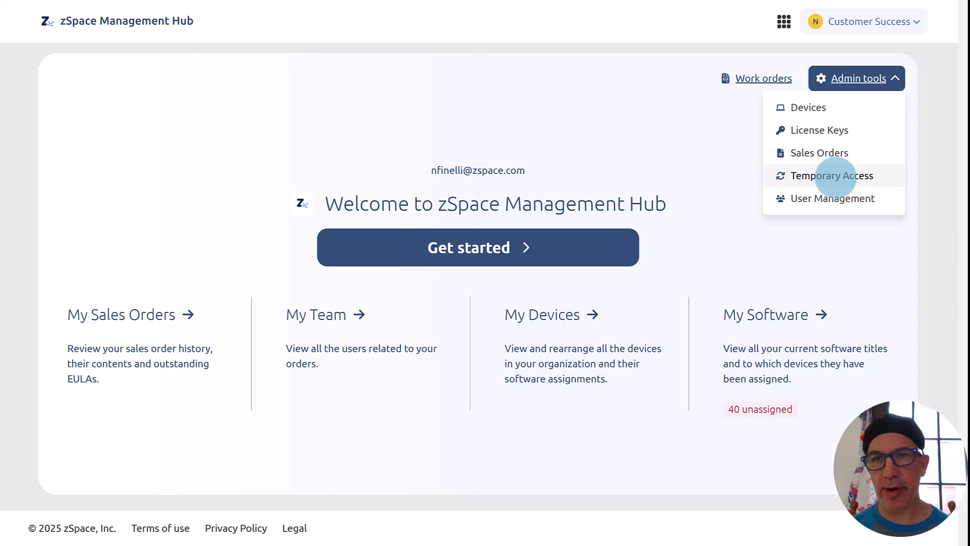
pyautogui.click(835, 176)
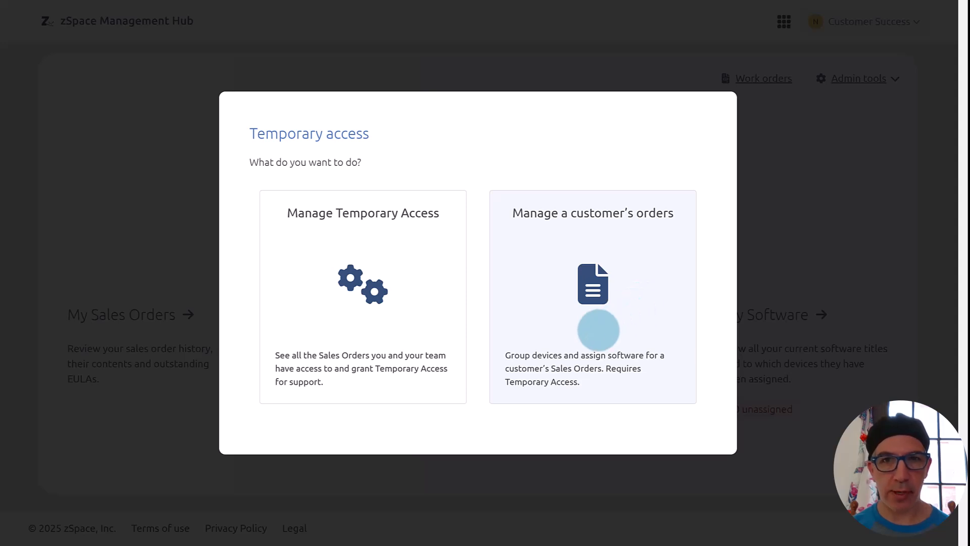
pyautogui.click(598, 330)
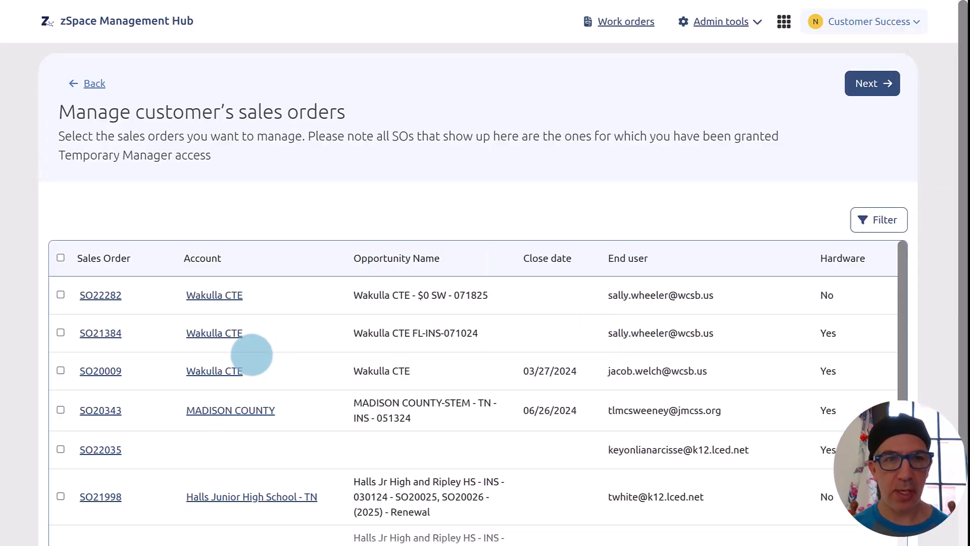
# Tick sales orders SO21316, SO20768, SO20026 and SO20025 in the order table.
pyautogui.scroll(-2, 252, 355)
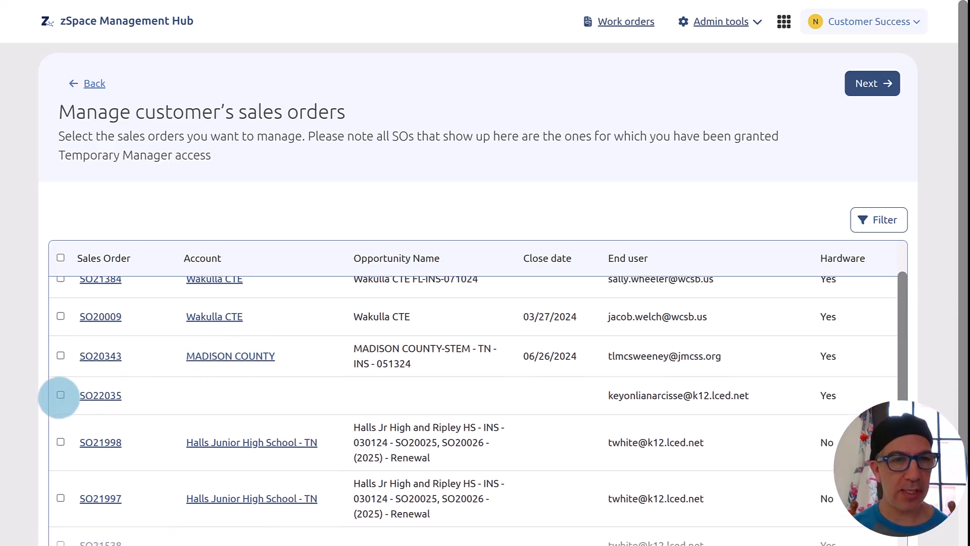
pyautogui.click(60, 395)
pyautogui.click(60, 459)
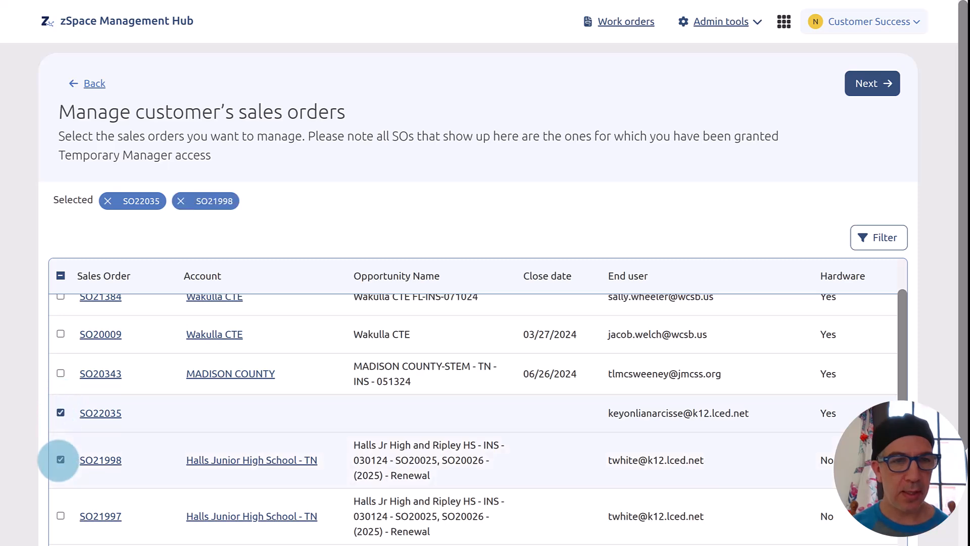
pyautogui.scroll(-2, 59, 459)
pyautogui.click(61, 459)
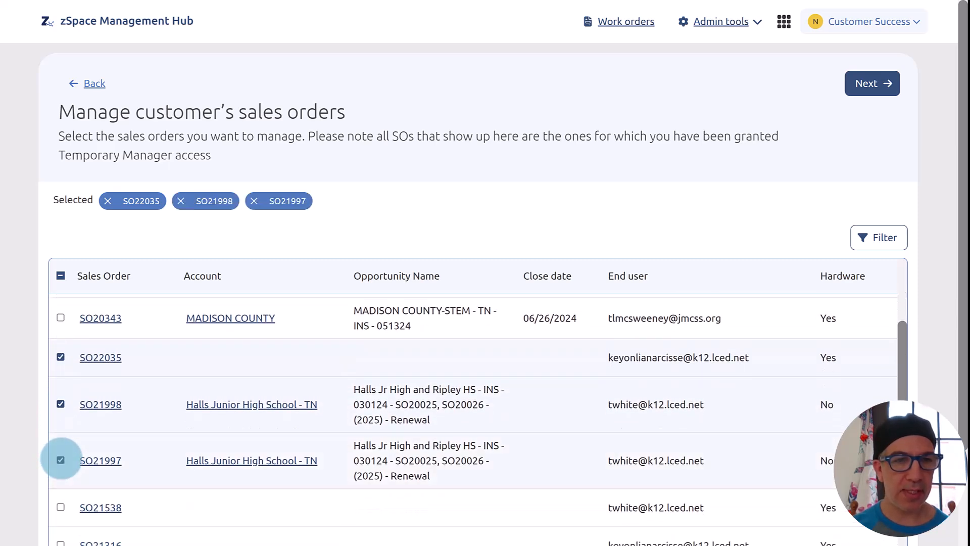
pyautogui.scroll(-1, 60, 458)
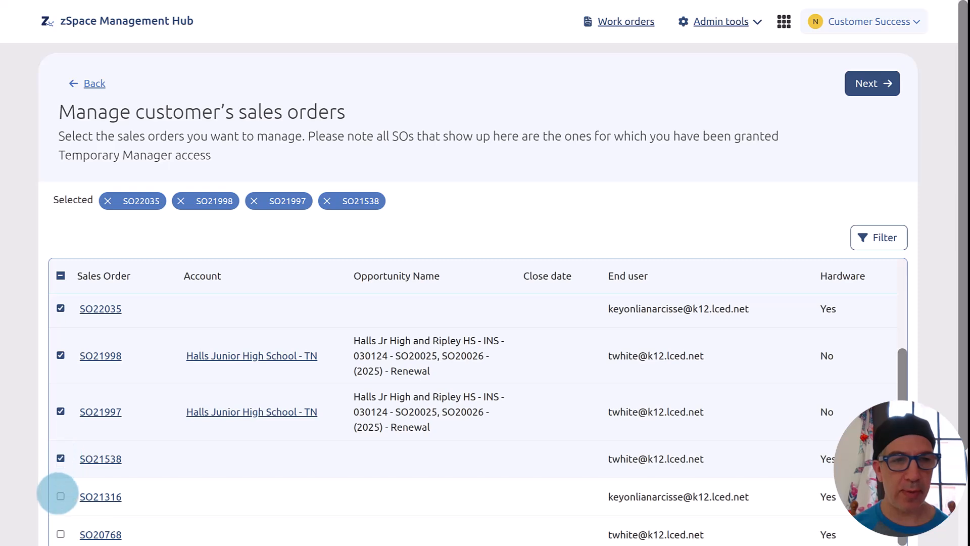
pyautogui.click(61, 496)
pyautogui.scroll(-1, 57, 493)
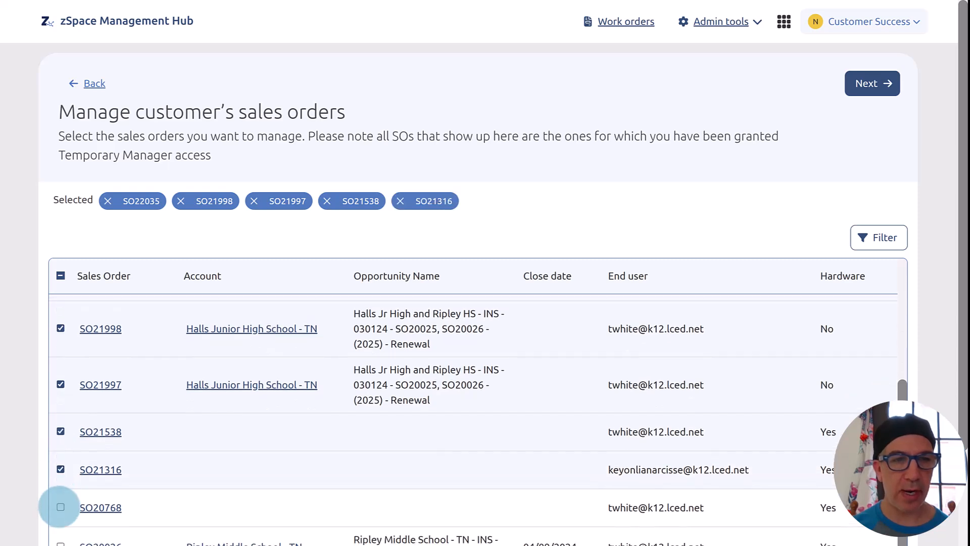
pyautogui.click(60, 507)
pyautogui.scroll(-1, 59, 505)
pyautogui.click(60, 497)
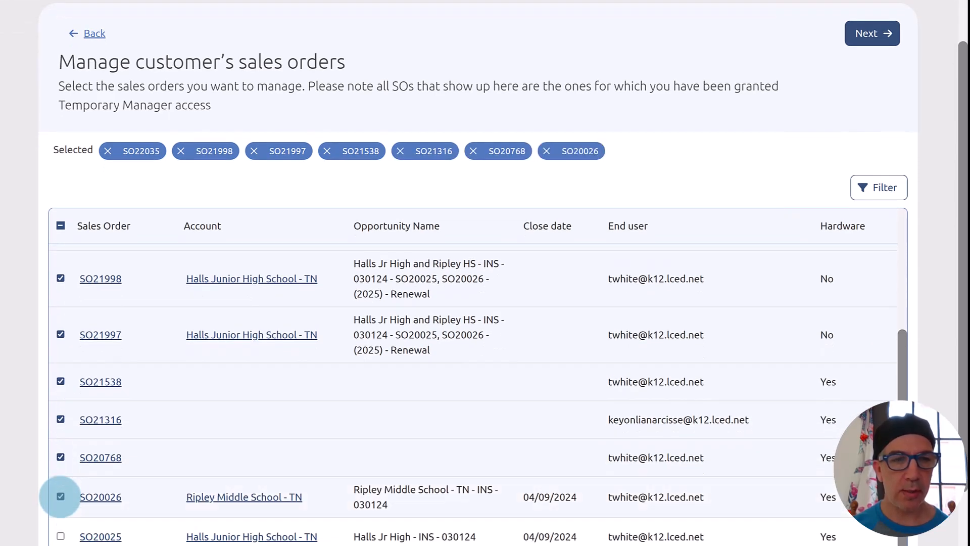
pyautogui.click(60, 536)
# Review the selection and continue as Temporary Sales Order Manager for those orders.
pyautogui.scroll(-1, 196, 499)
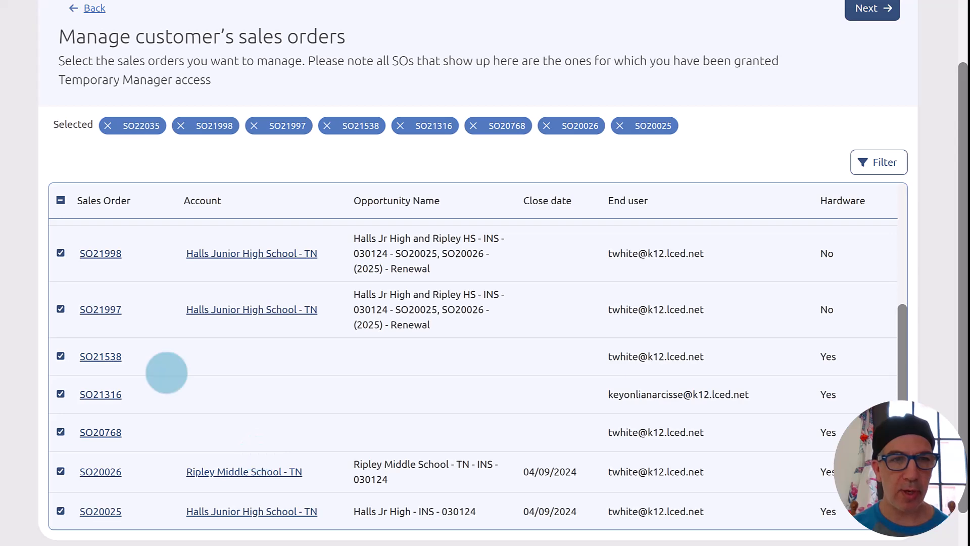
pyautogui.scroll(3, 166, 372)
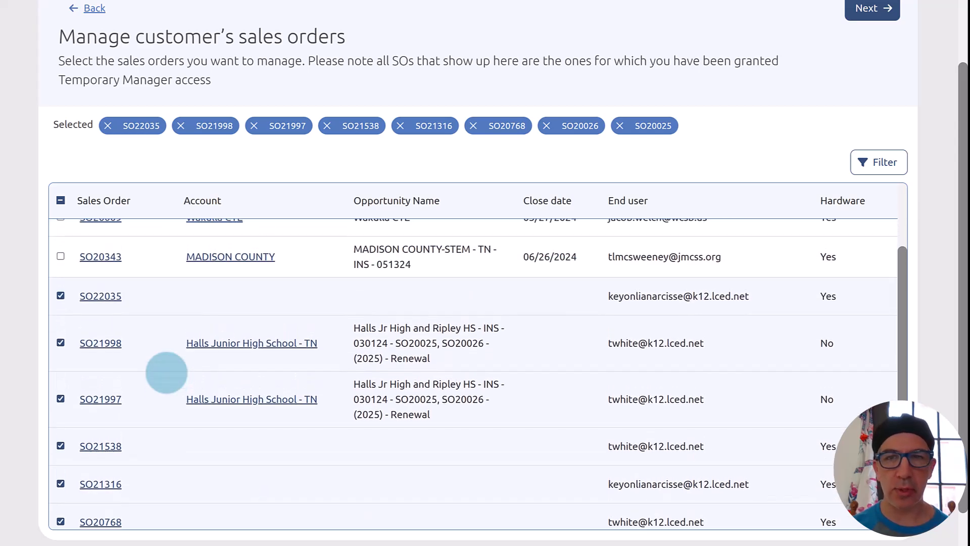
pyautogui.scroll(-3, 166, 373)
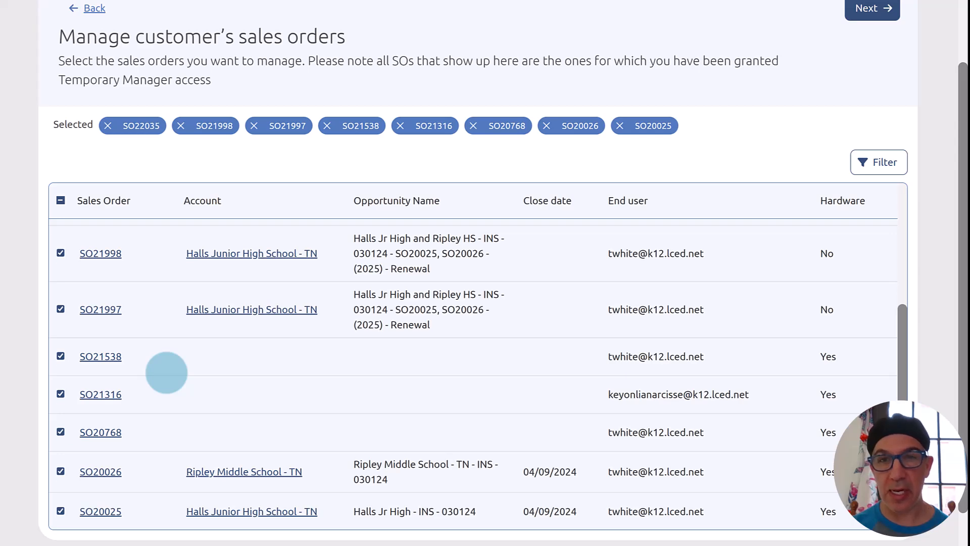
pyautogui.scroll(5, 167, 372)
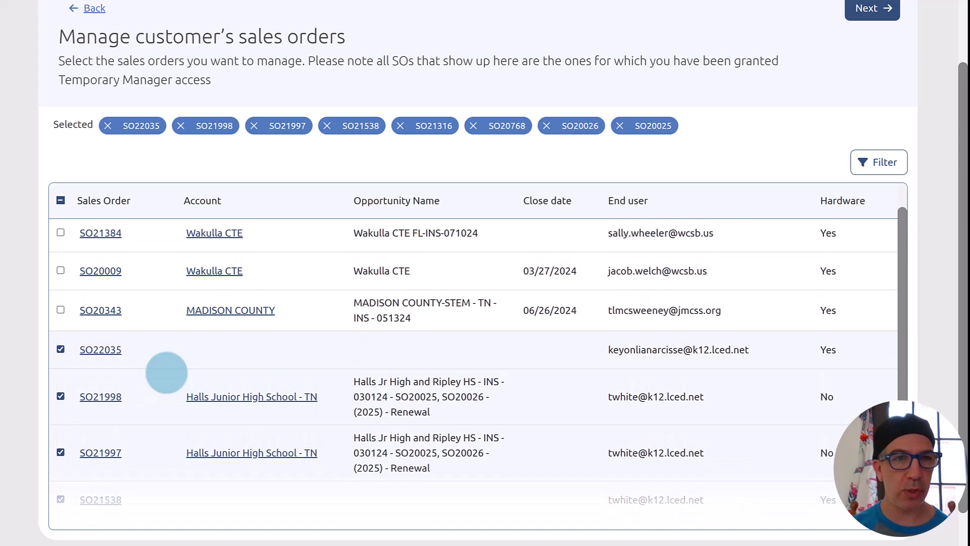
pyautogui.scroll(1, 166, 372)
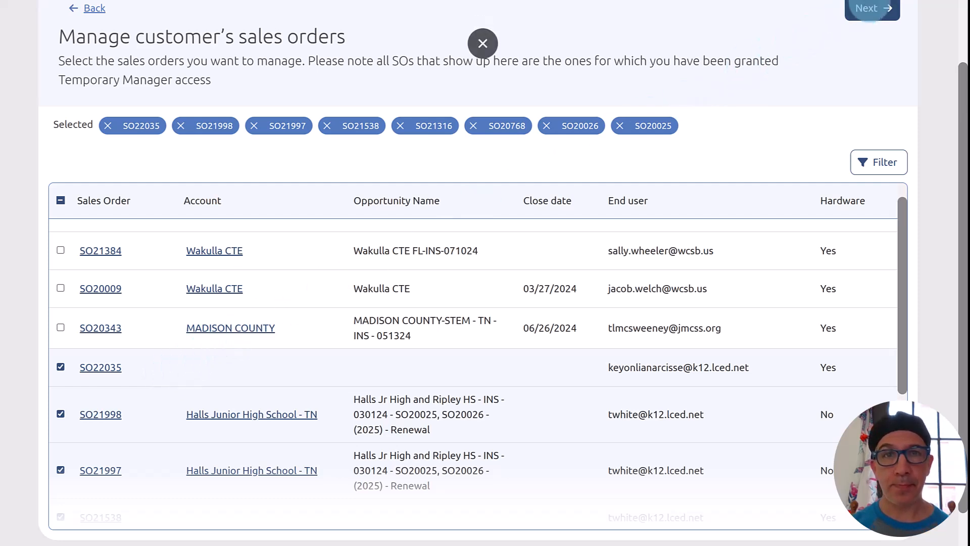
pyautogui.click(869, 10)
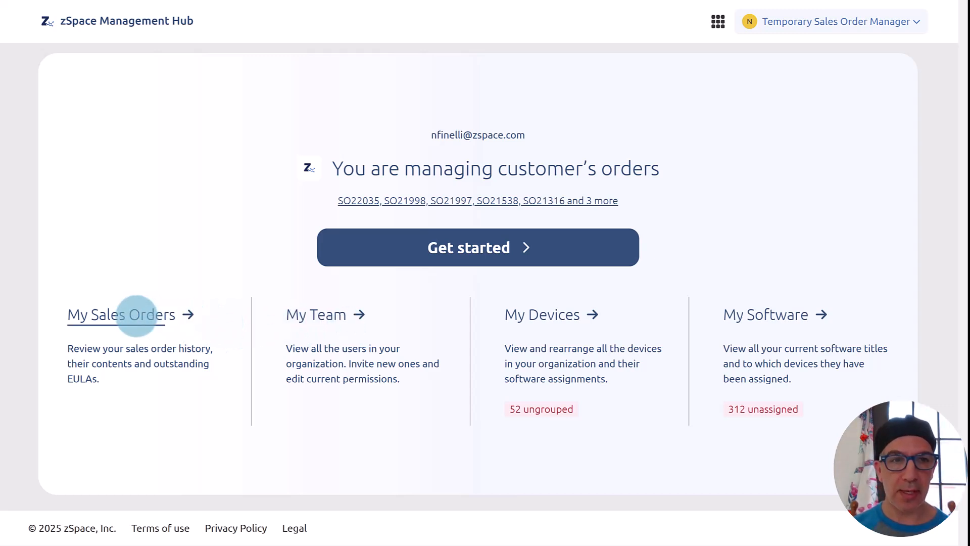
# Look through My Sales Orders, then show My Team with its five users and their status.
pyautogui.click(135, 315)
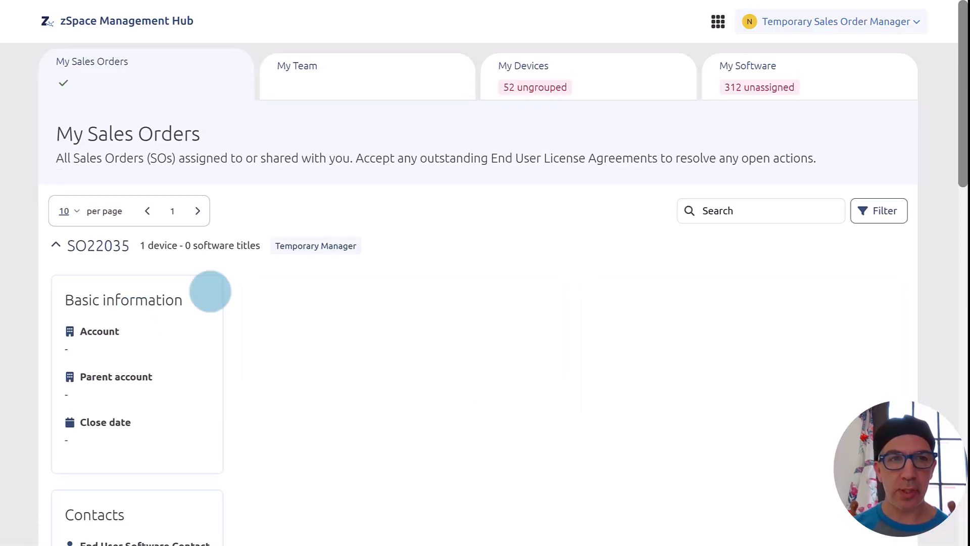
pyautogui.scroll(-3, 210, 291)
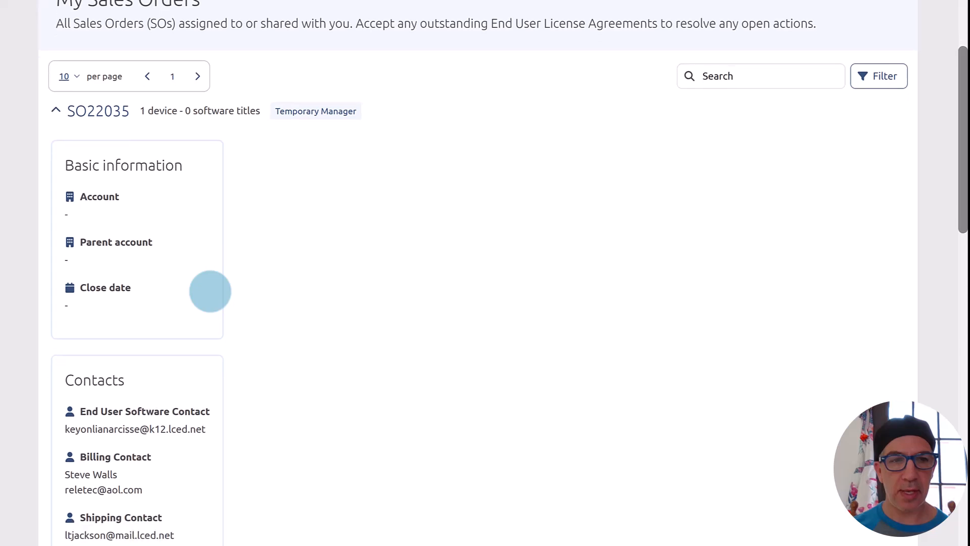
pyautogui.scroll(3, 210, 291)
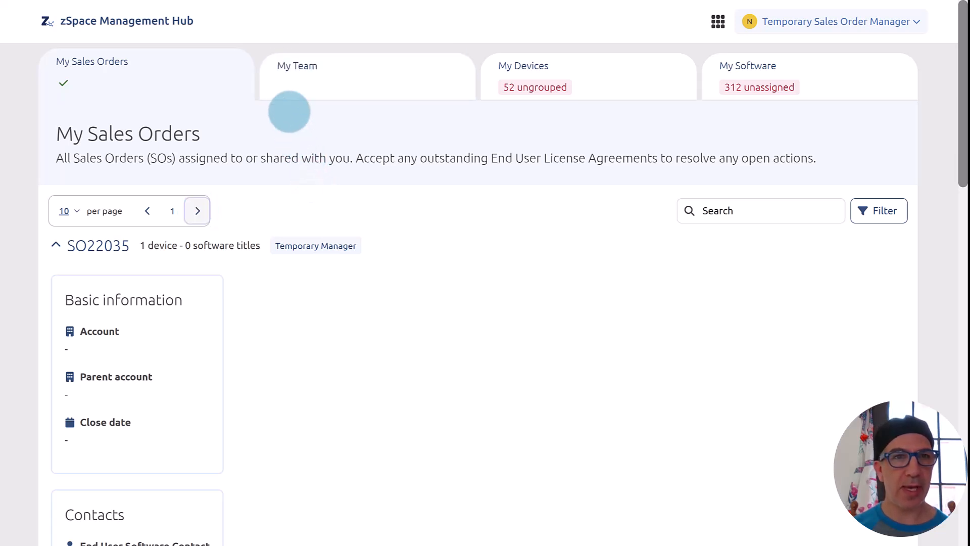
pyautogui.click(282, 88)
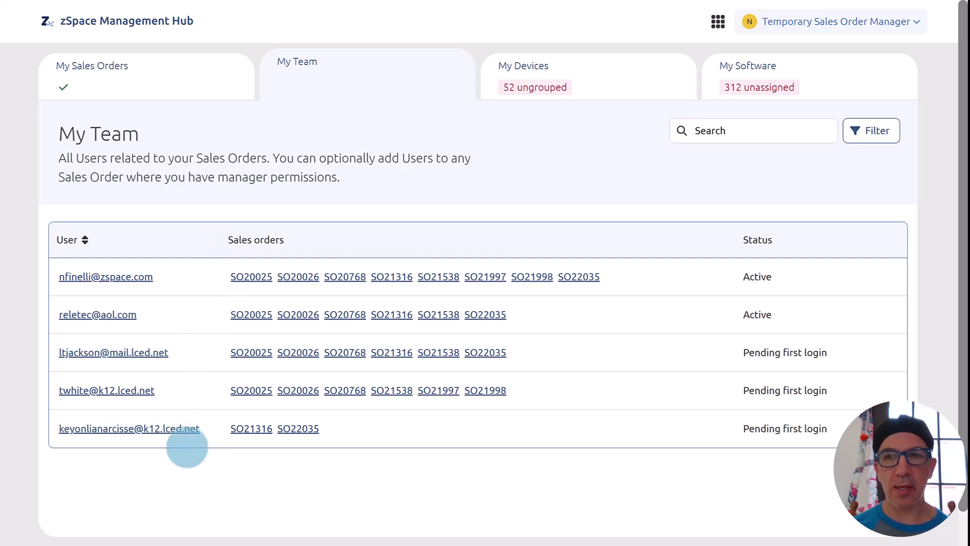
# Switch to My Devices to see 52 ungrouped devices and four empty device groups.
pyautogui.click(584, 69)
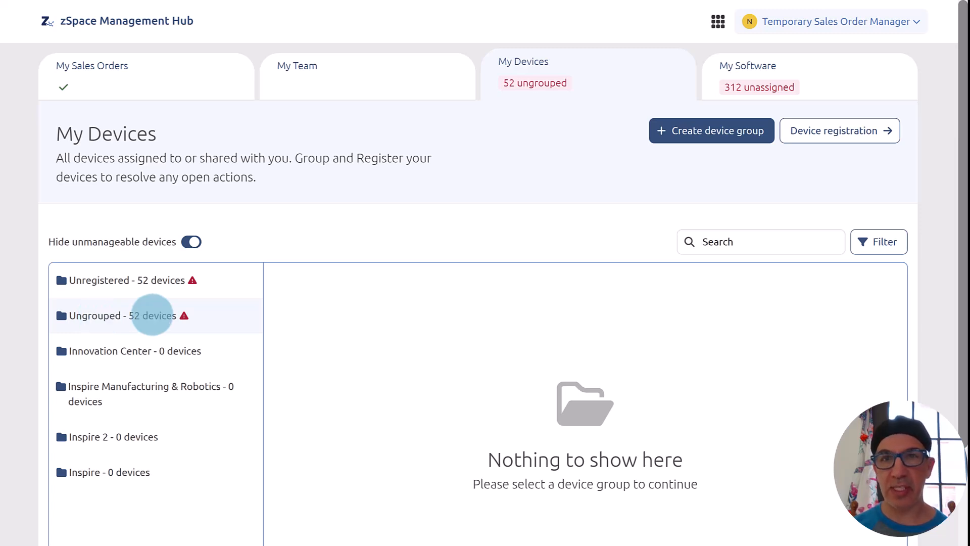
# Open the Ungrouped folder and scroll through its zSpace Inspire devices and software status.
pyautogui.click(152, 314)
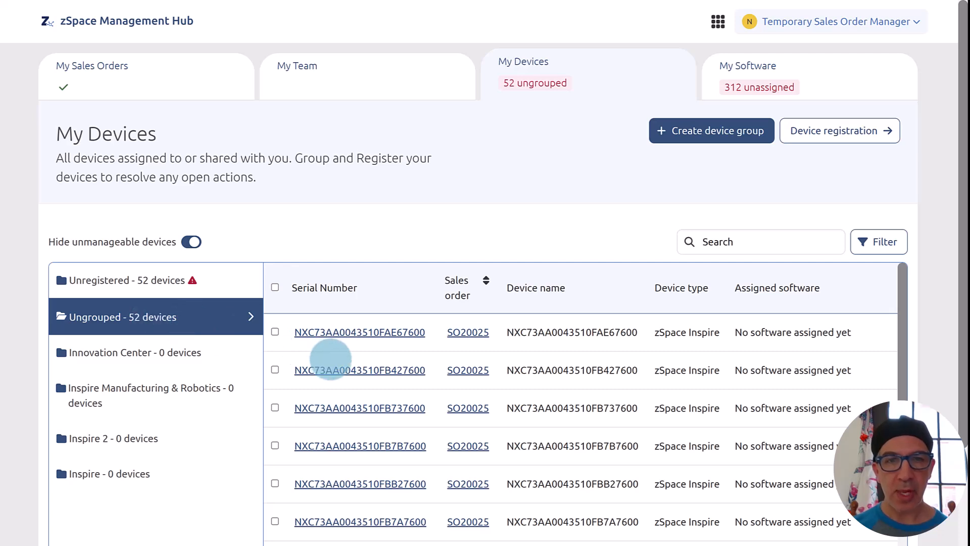
pyautogui.scroll(-1, 329, 357)
pyautogui.scroll(-3, 330, 357)
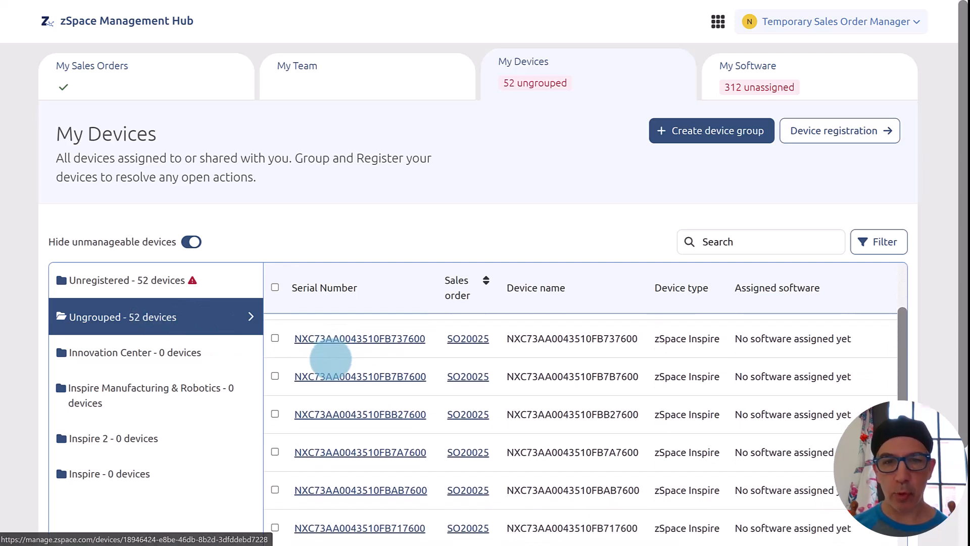
pyautogui.scroll(-5, 330, 357)
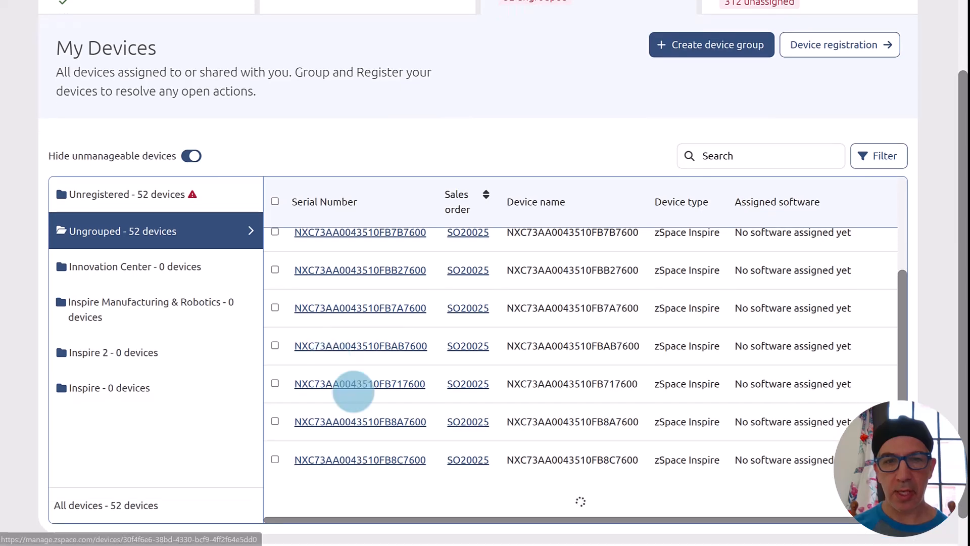
pyautogui.scroll(-6, 353, 392)
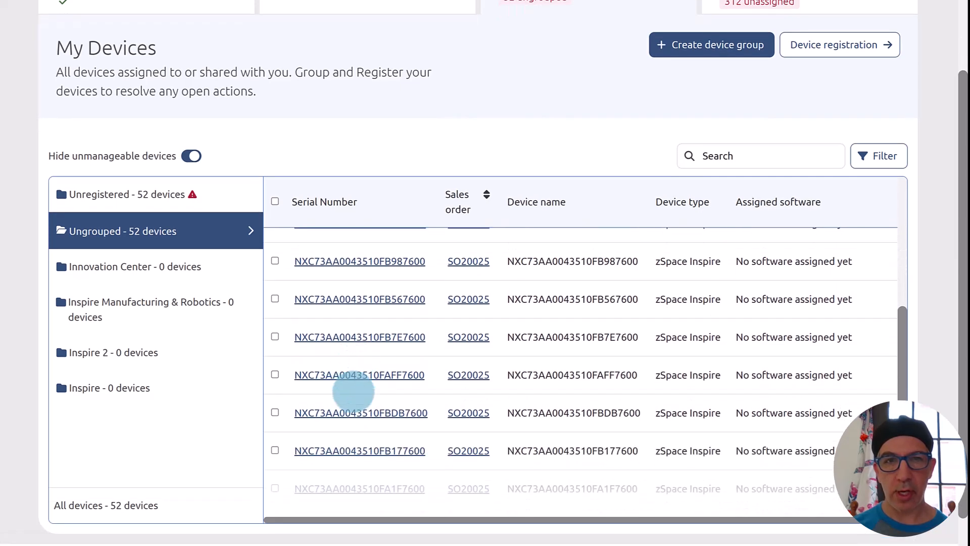
pyautogui.scroll(-2, 353, 391)
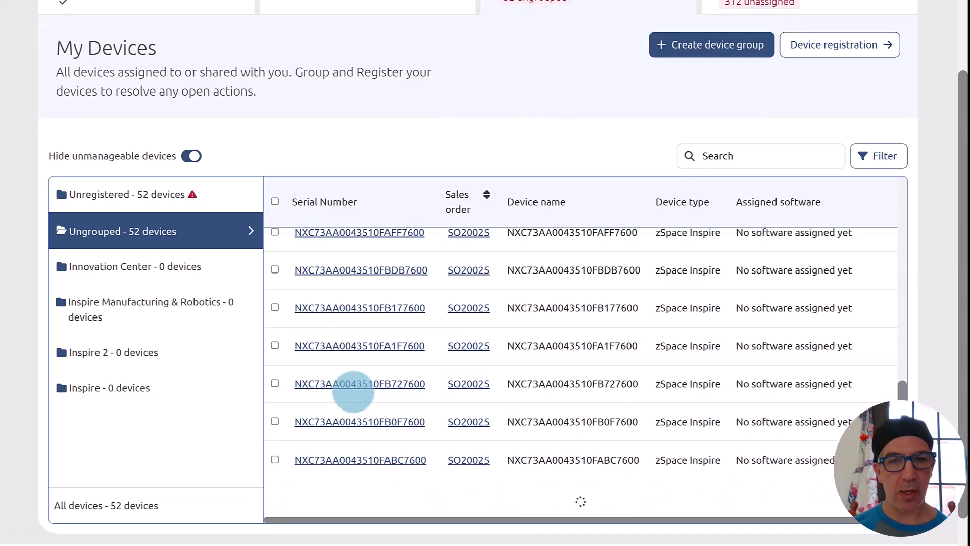
pyautogui.scroll(-6, 353, 392)
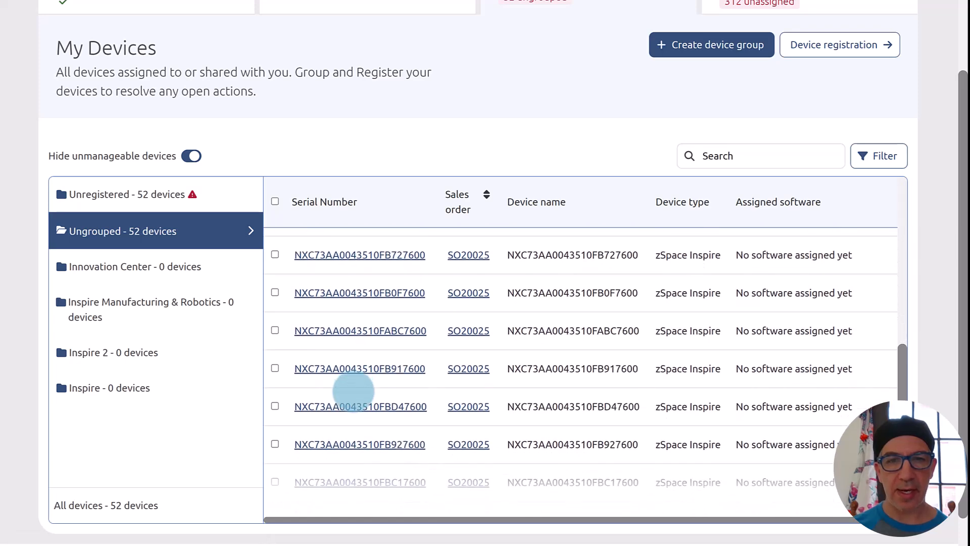
pyautogui.scroll(-3, 353, 397)
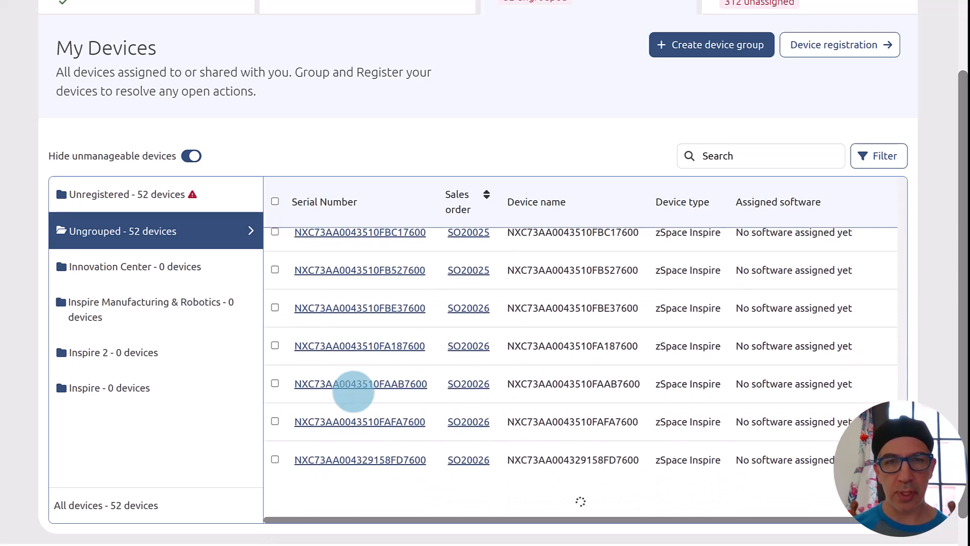
pyautogui.scroll(-7, 453, 395)
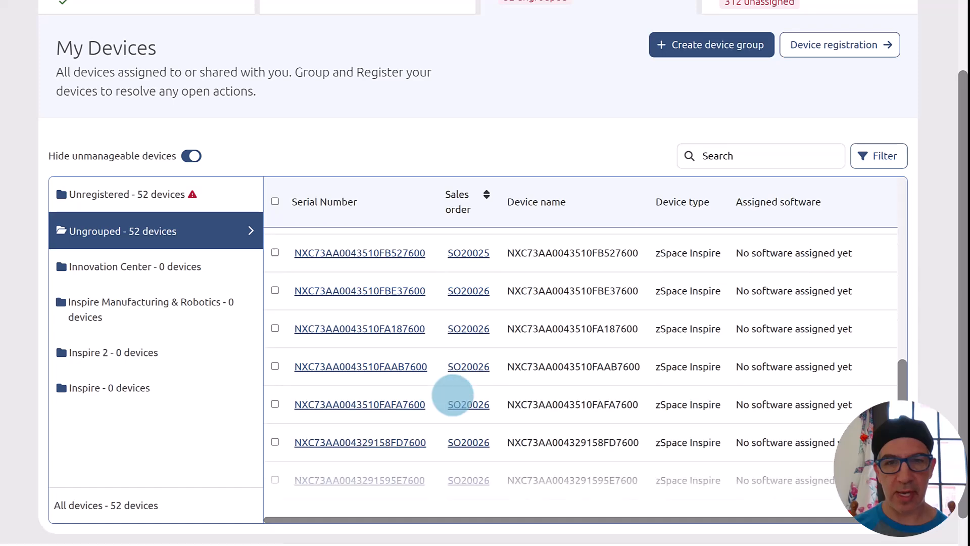
pyautogui.scroll(-5, 453, 395)
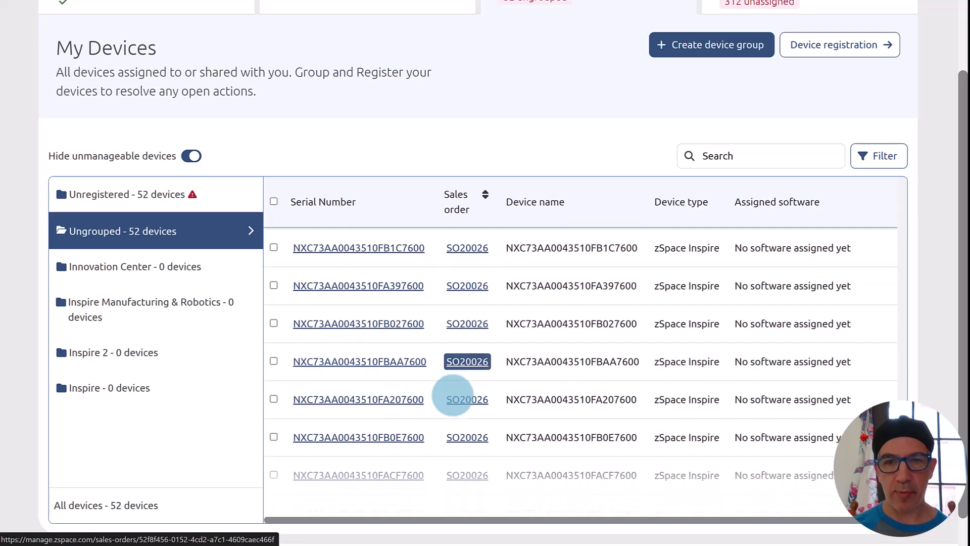
pyautogui.scroll(-5, 452, 395)
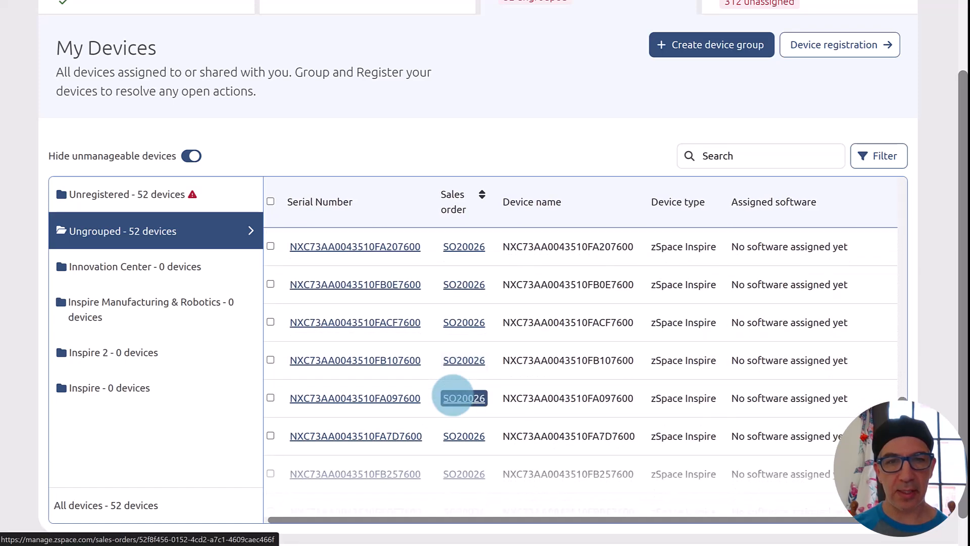
pyautogui.scroll(-5, 452, 395)
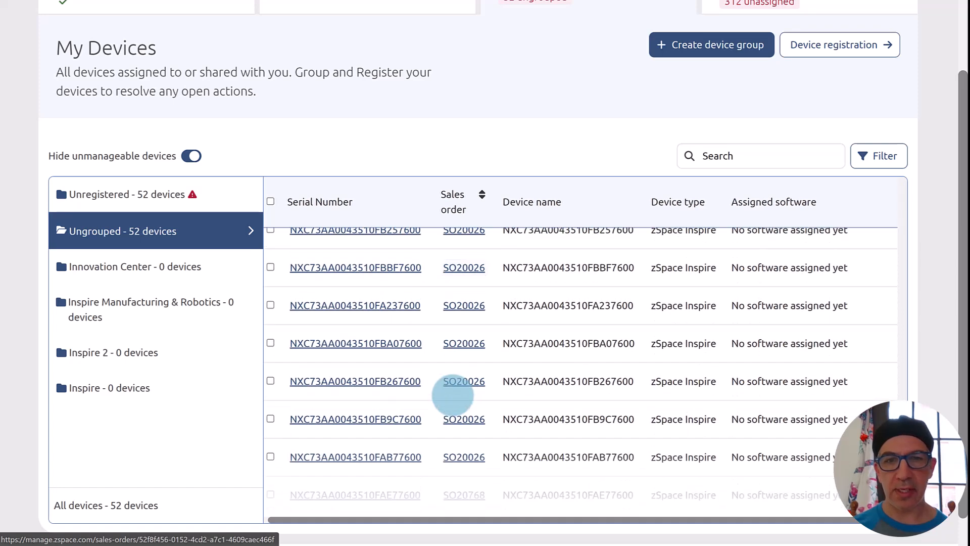
pyautogui.scroll(-1, 453, 395)
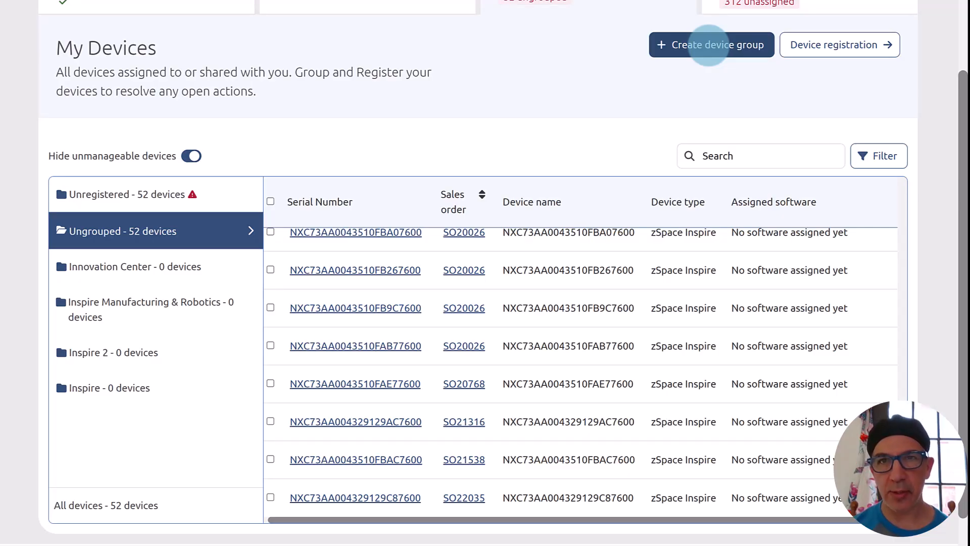
# Create device group 'Ripley MS' with description 'LCED' and dismiss the confirmation.
pyautogui.click(708, 45)
pyautogui.click(339, 202)
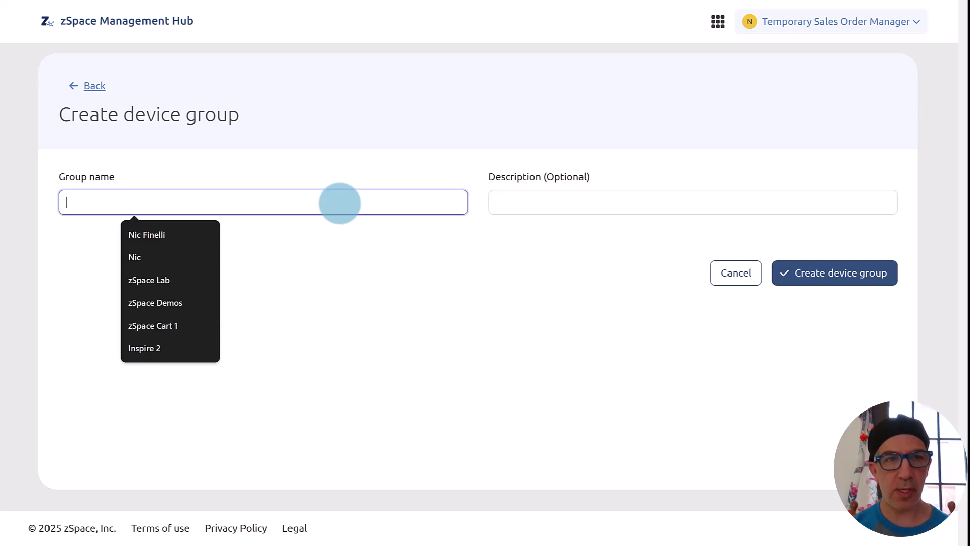
pyautogui.write('Ripl')
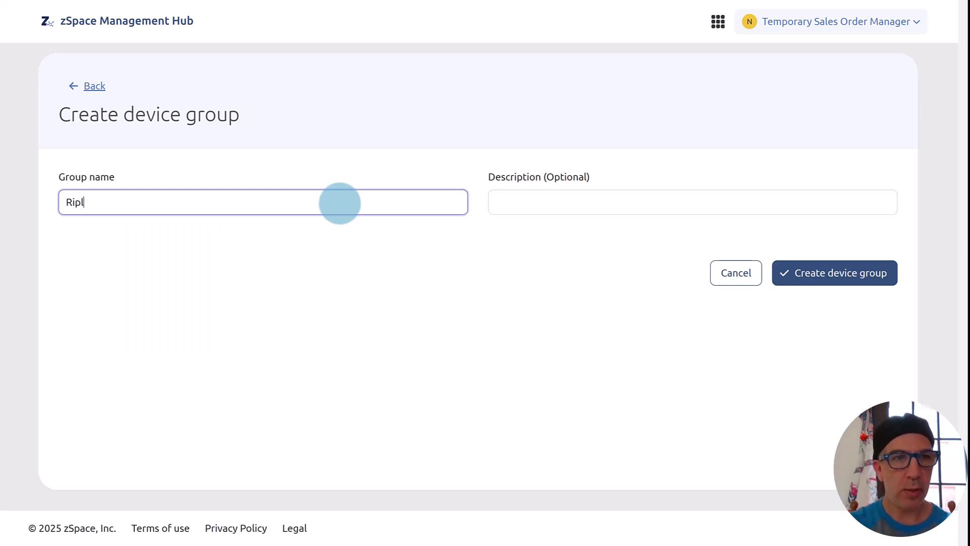
pyautogui.write('ey MS')
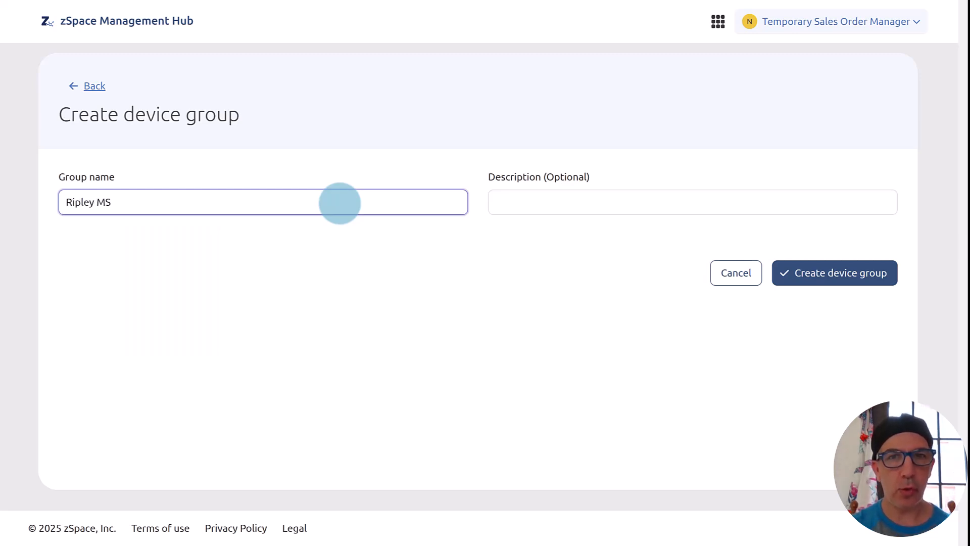
pyautogui.click(527, 202)
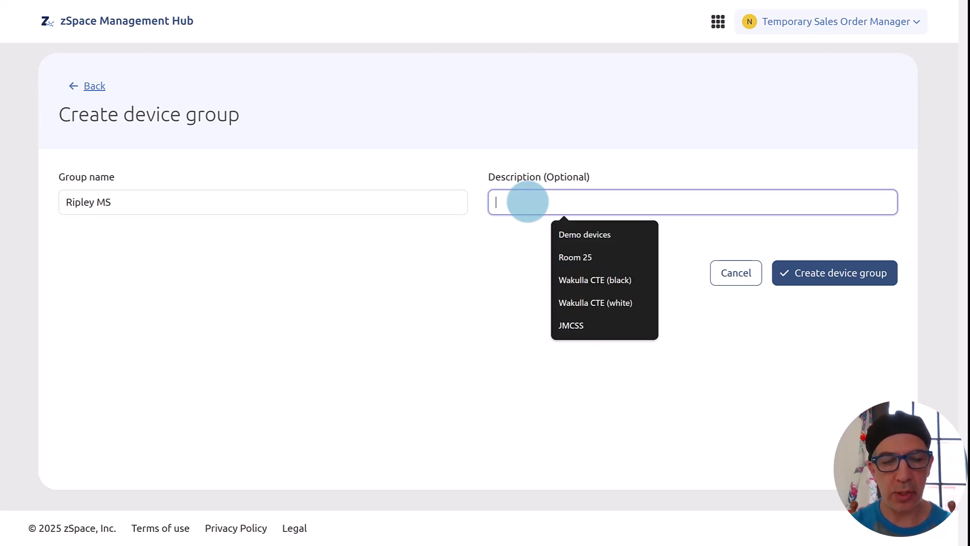
pyautogui.write('LCED')
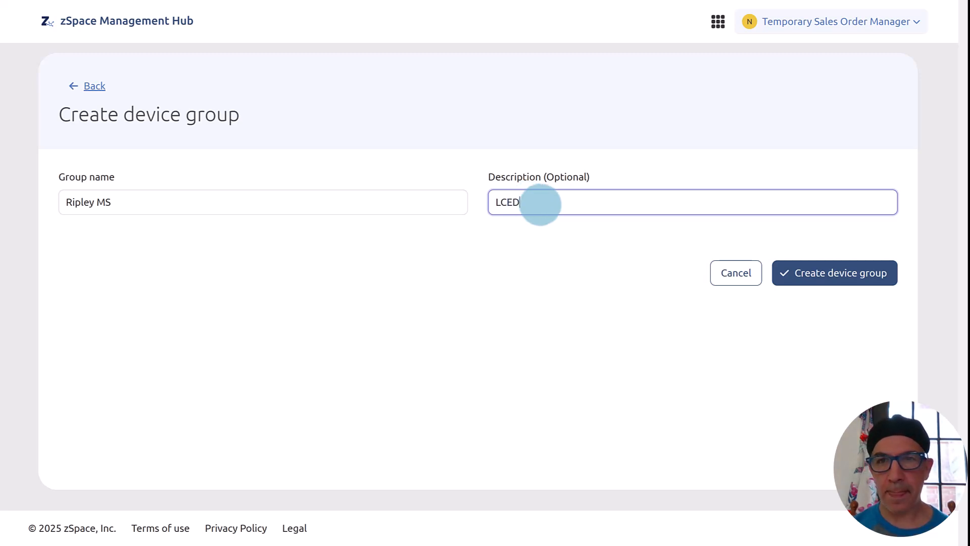
pyautogui.click(800, 268)
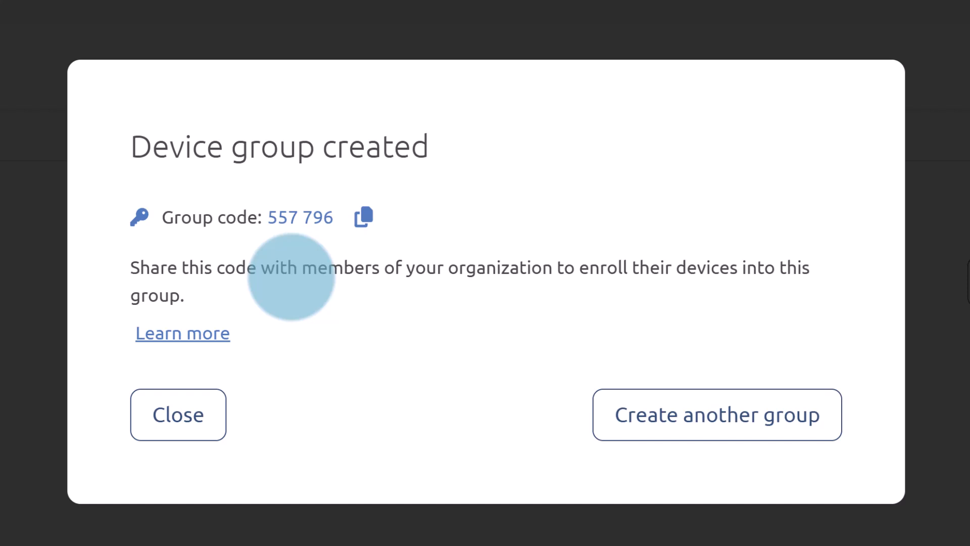
pyautogui.click(182, 414)
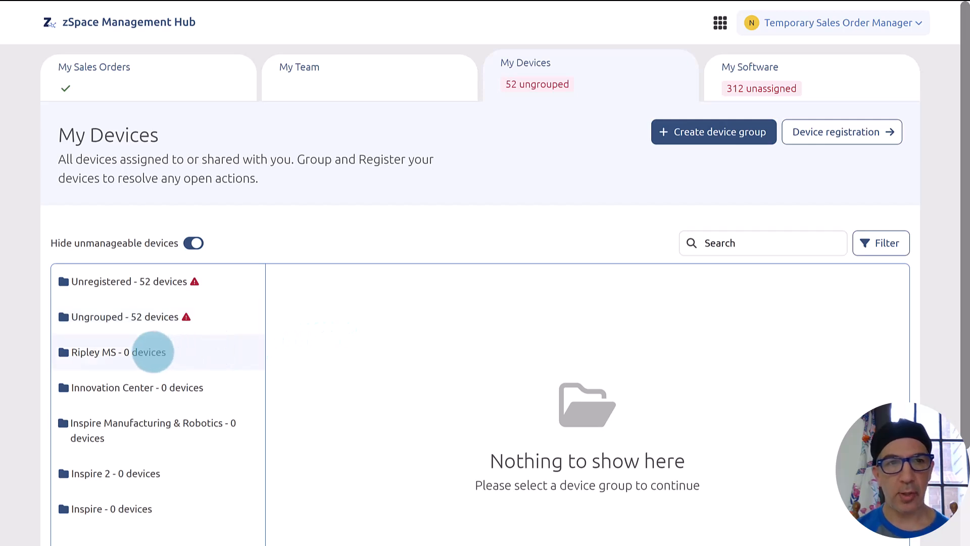
# Search Ungrouped for serial NXC73AA004329129AC7600 and tick that device's checkbox.
pyautogui.click(156, 316)
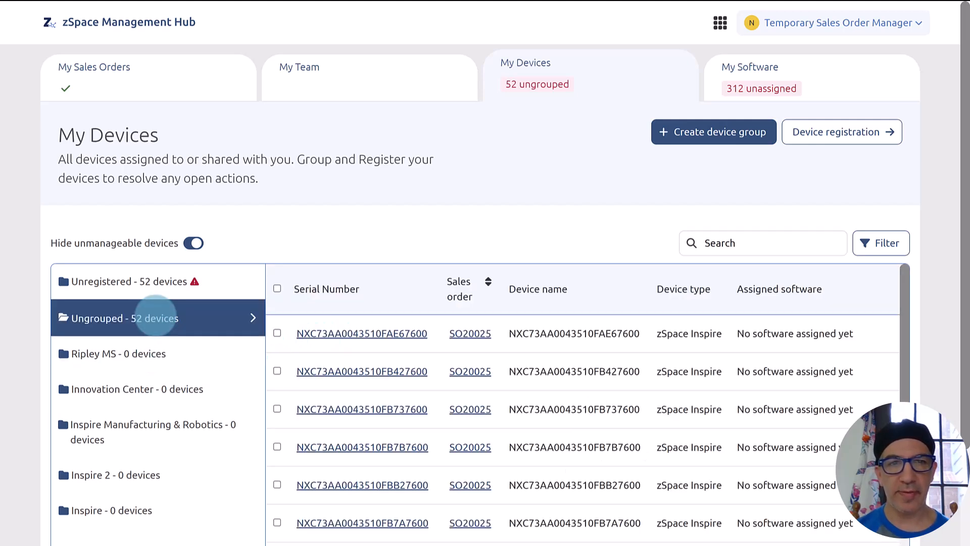
pyautogui.click(733, 243)
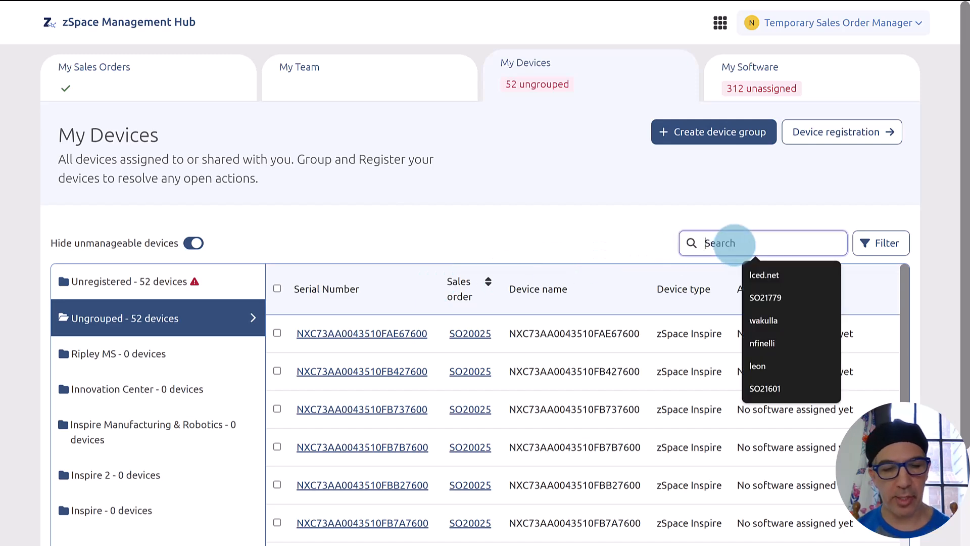
pyautogui.write('NXC73AA004329129AC7600')
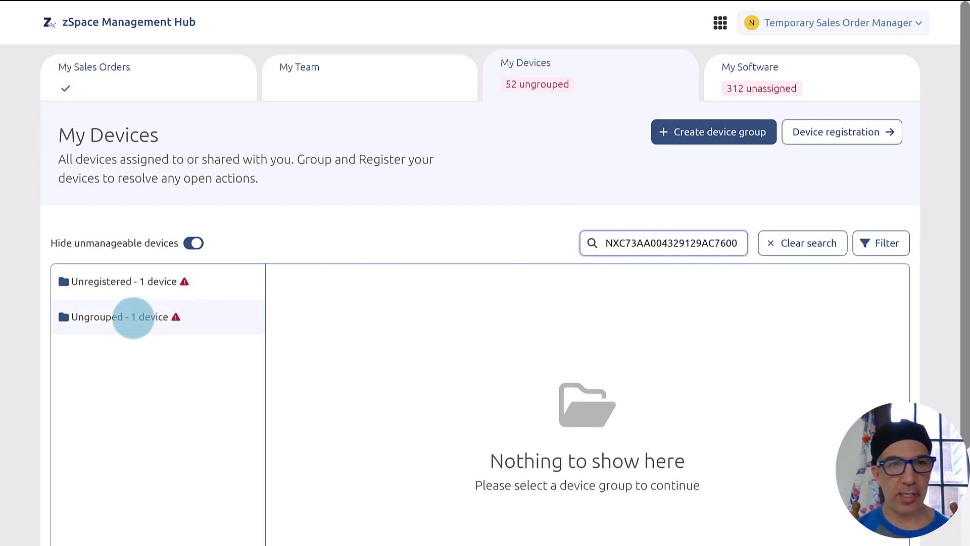
pyautogui.click(134, 318)
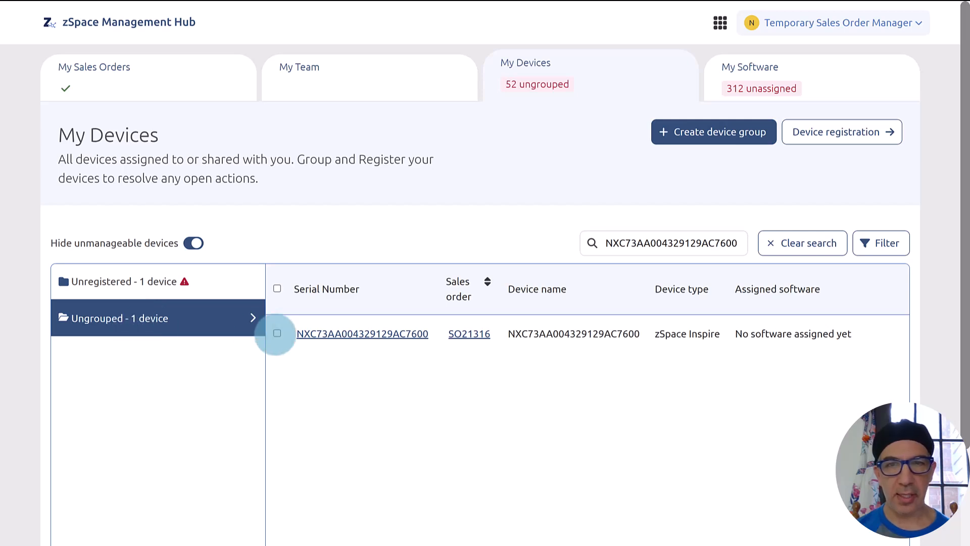
pyautogui.click(277, 333)
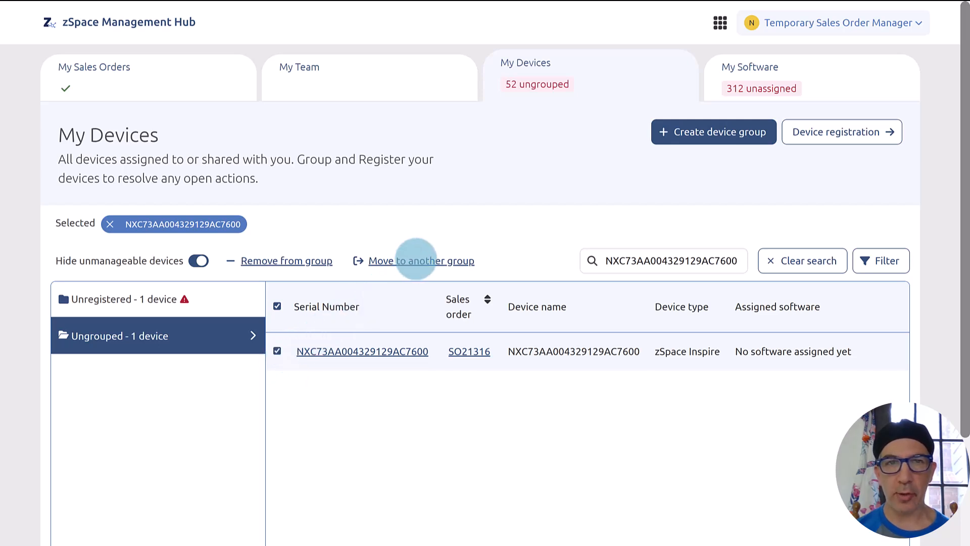
# Move the selected device into Ripley MS, leaving 51 ungrouped, then view My Software's orders SO21998 and SO21997.
pyautogui.click(416, 260)
pyautogui.click(416, 261)
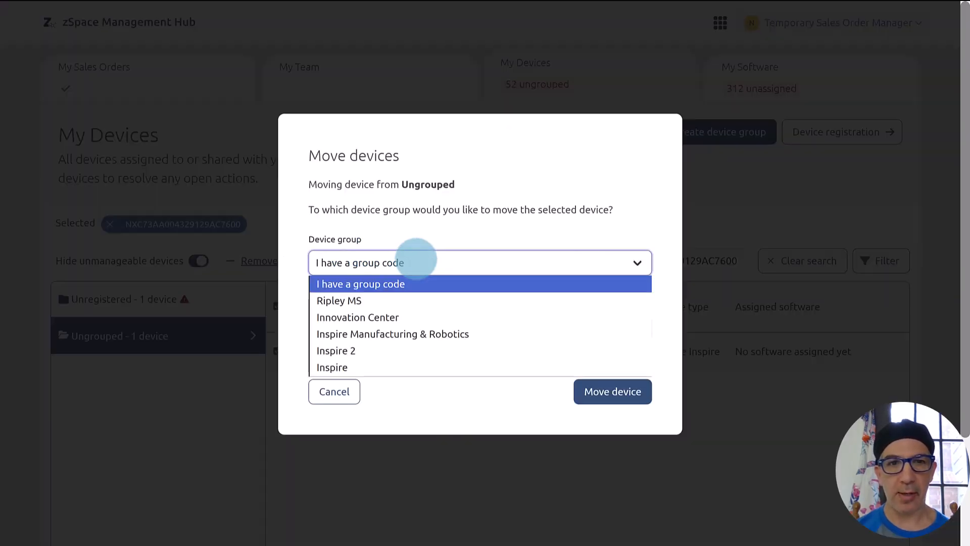
pyautogui.click(390, 300)
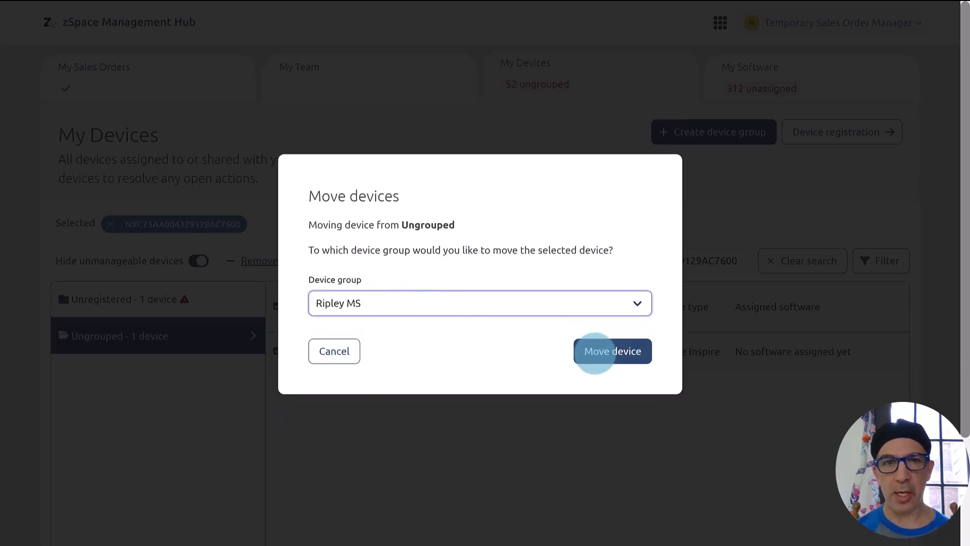
pyautogui.click(595, 352)
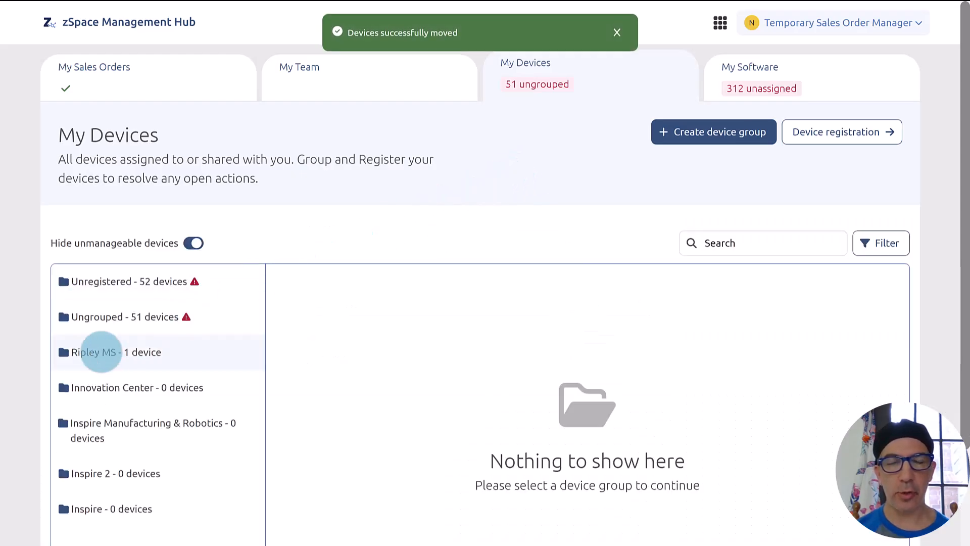
pyautogui.click(101, 352)
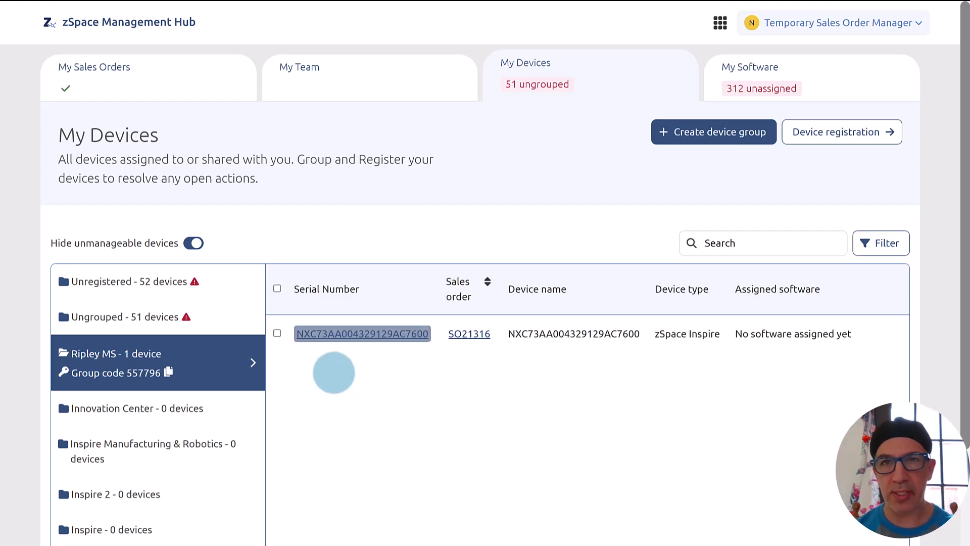
pyautogui.click(822, 77)
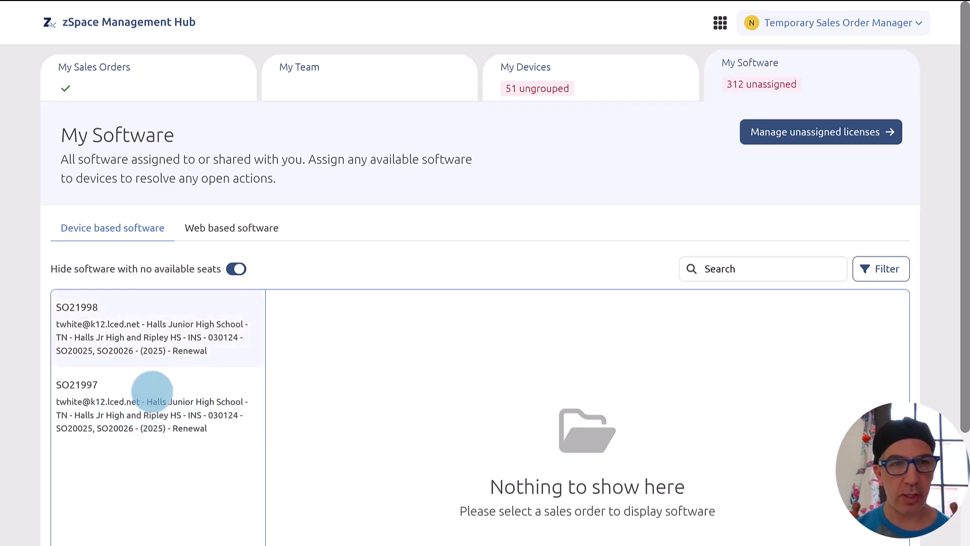
# Choose the single zSpace Inspire in Ripley MS as the device to receive unassigned licenses.
pyautogui.click(185, 337)
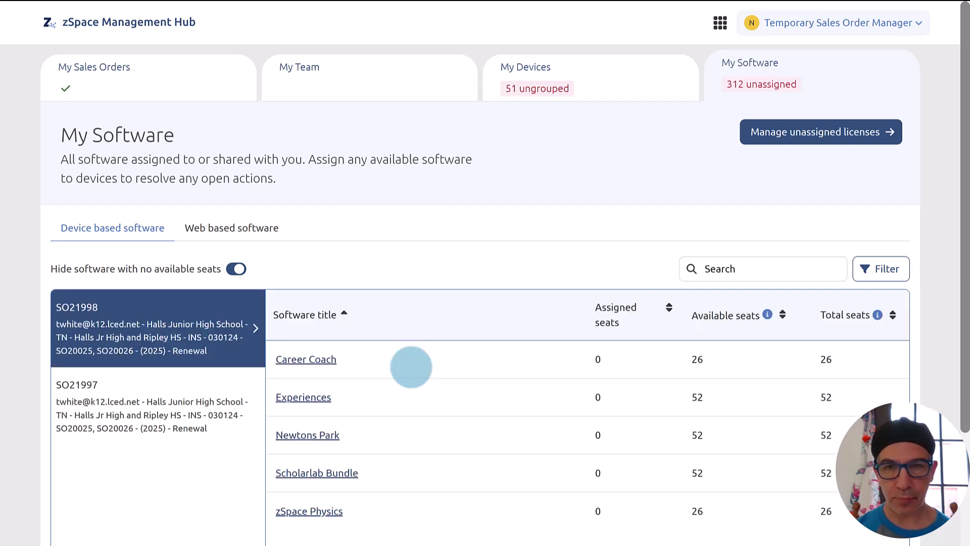
pyautogui.scroll(-1, 410, 367)
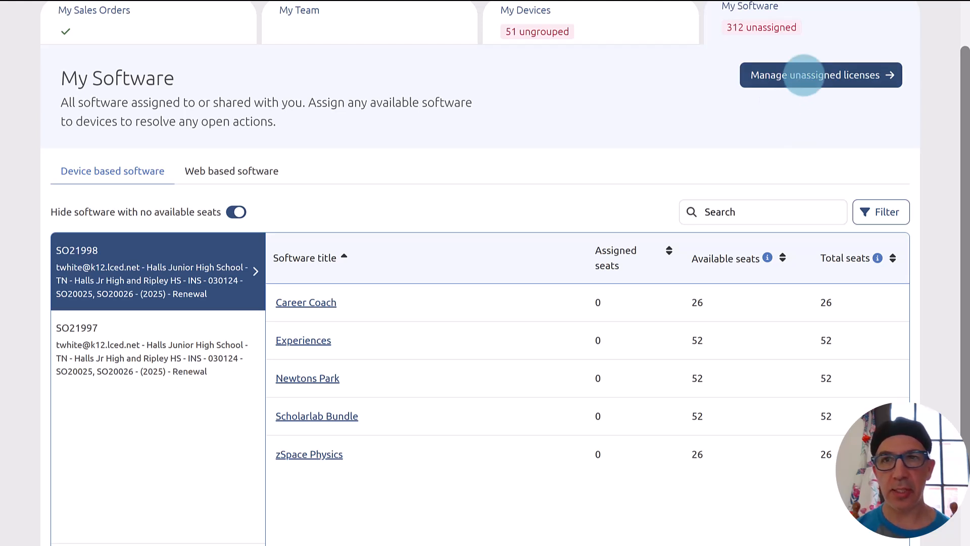
pyautogui.click(803, 75)
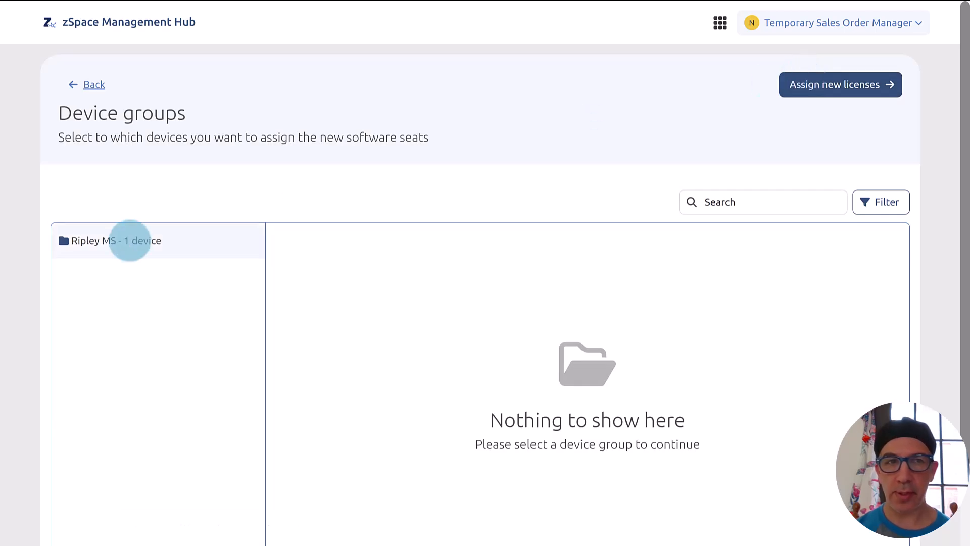
pyautogui.click(130, 241)
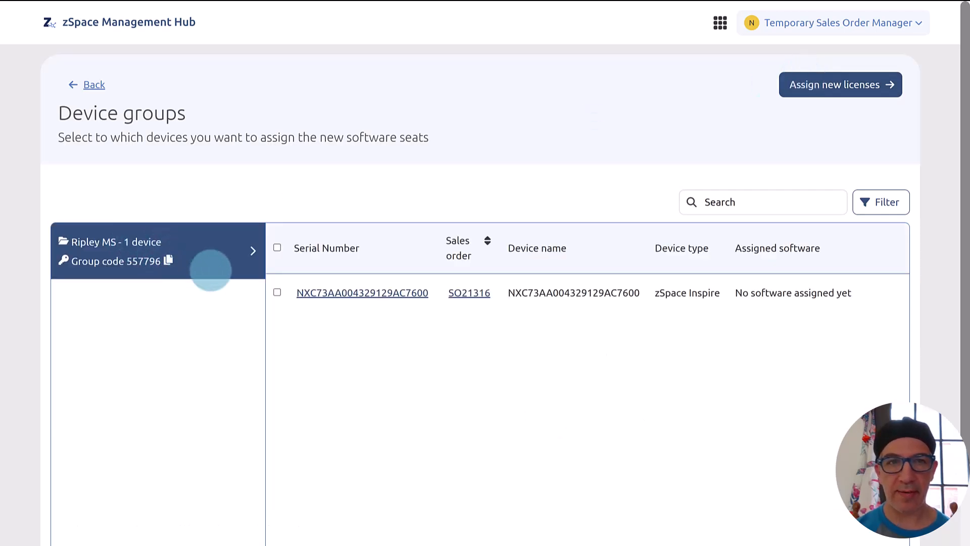
pyautogui.click(277, 292)
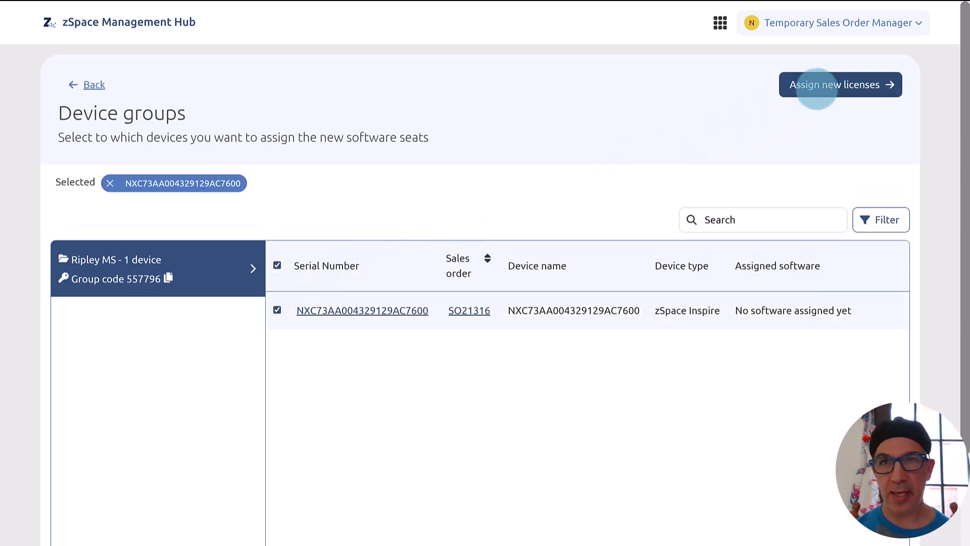
pyautogui.click(814, 82)
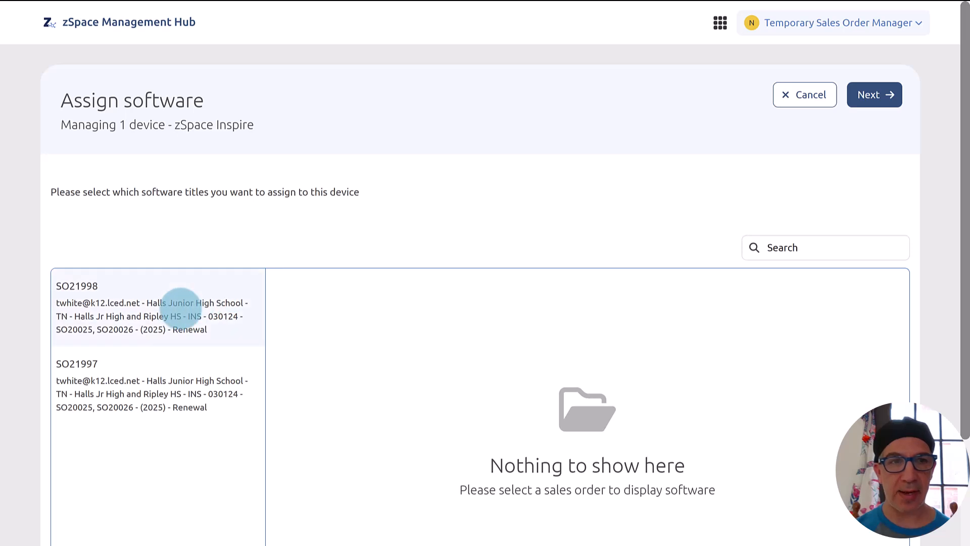
# Assign Experiences, Newtons Park and Scholarlab Bundle from SO21998 to the device and save the assignment.
pyautogui.click(180, 304)
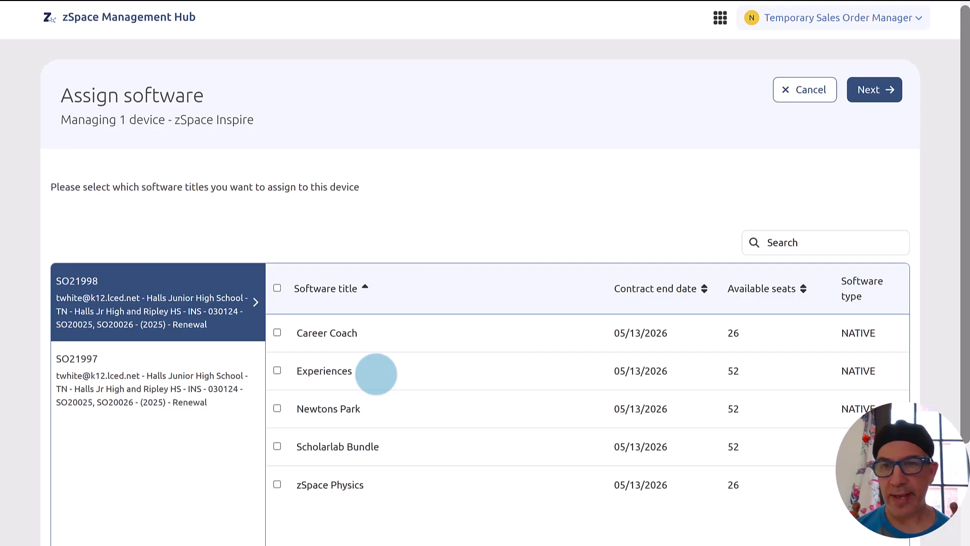
pyautogui.click(277, 370)
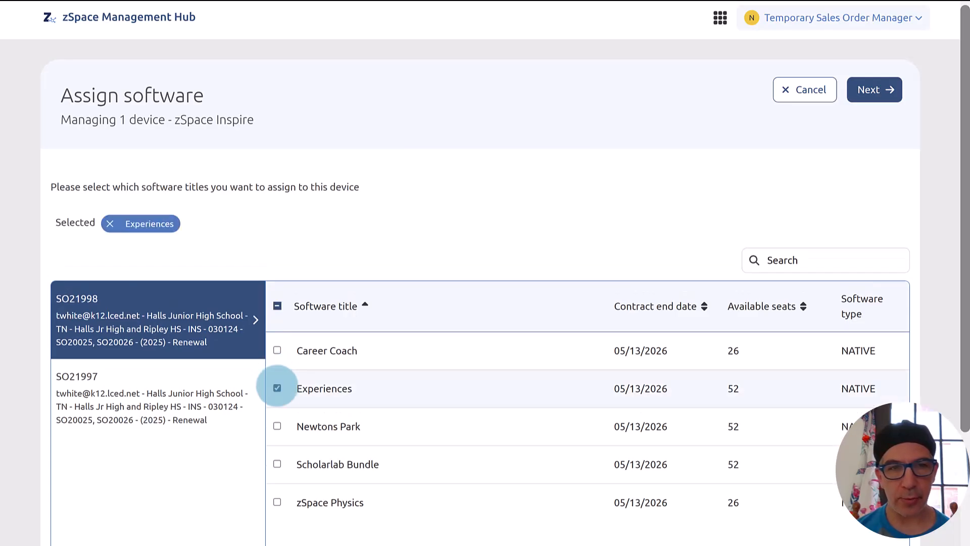
pyautogui.click(277, 426)
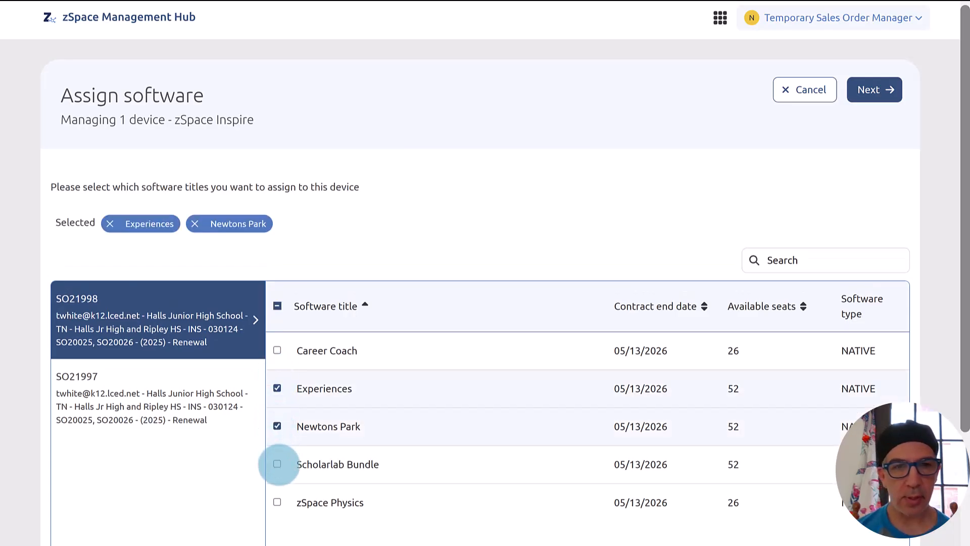
pyautogui.click(277, 463)
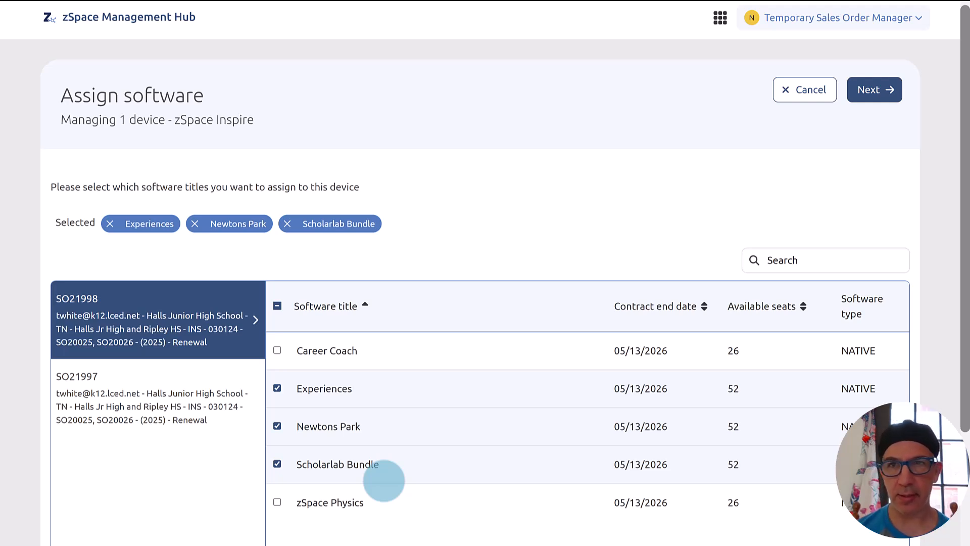
pyautogui.click(869, 90)
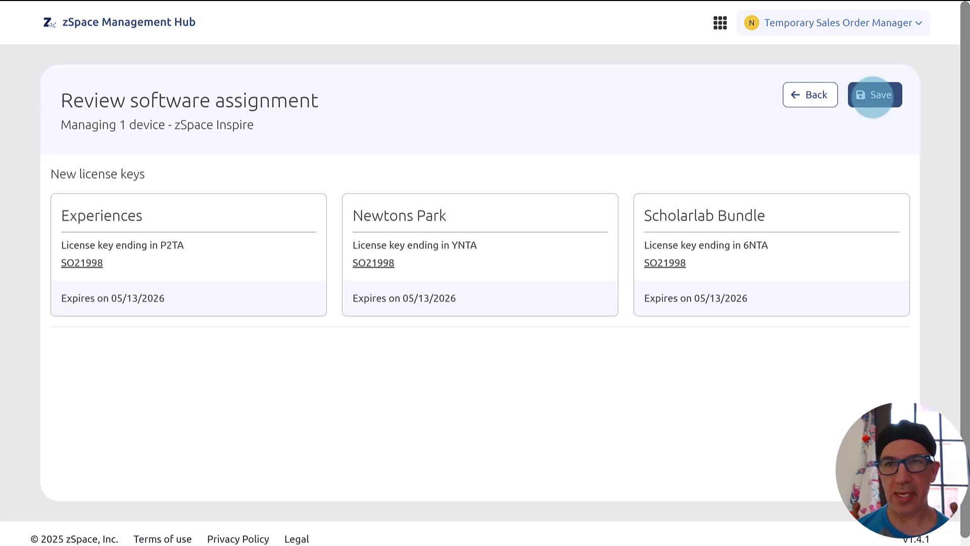
pyautogui.click(873, 97)
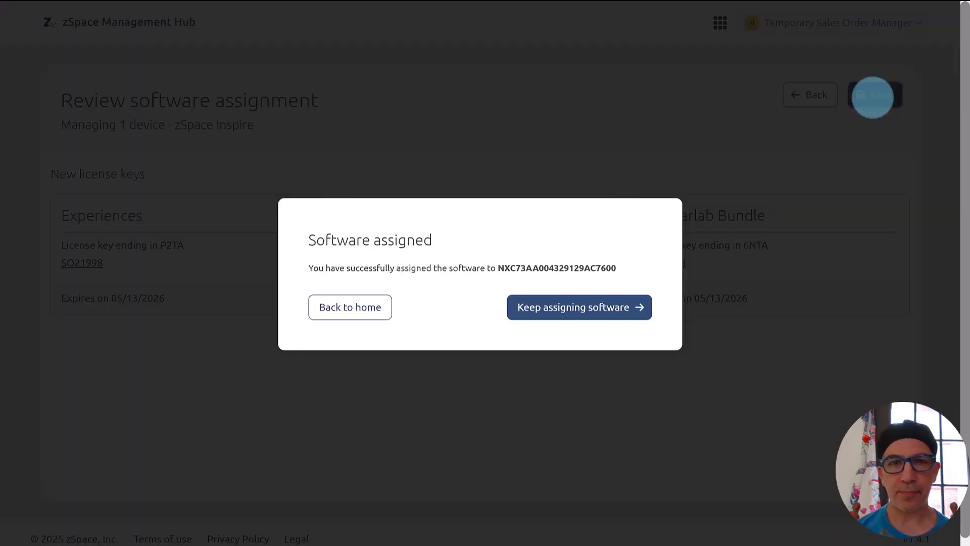
pyautogui.click(374, 306)
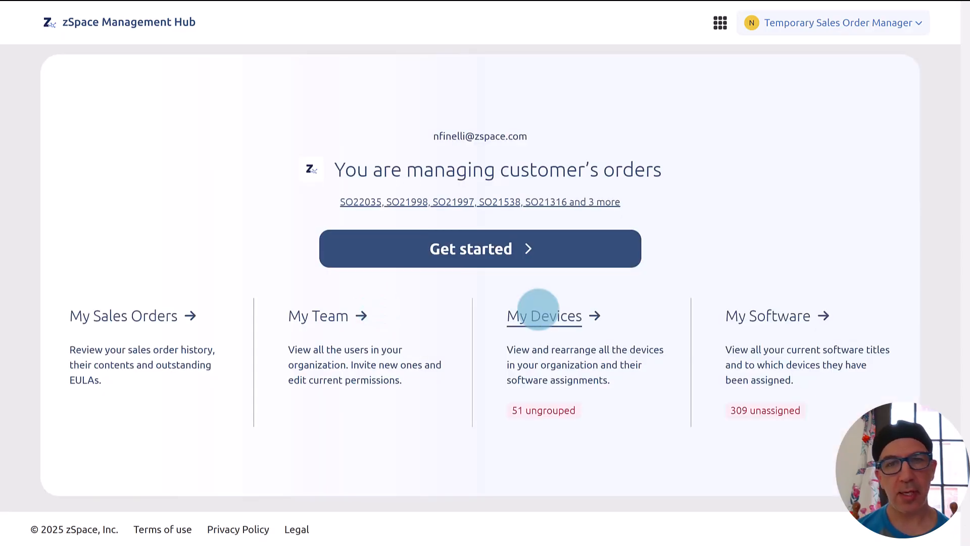
# Confirm in My Devices that Ripley MS's one device lists Experiences, Newtons Park and Scholarlab Bundle.
pyautogui.click(538, 310)
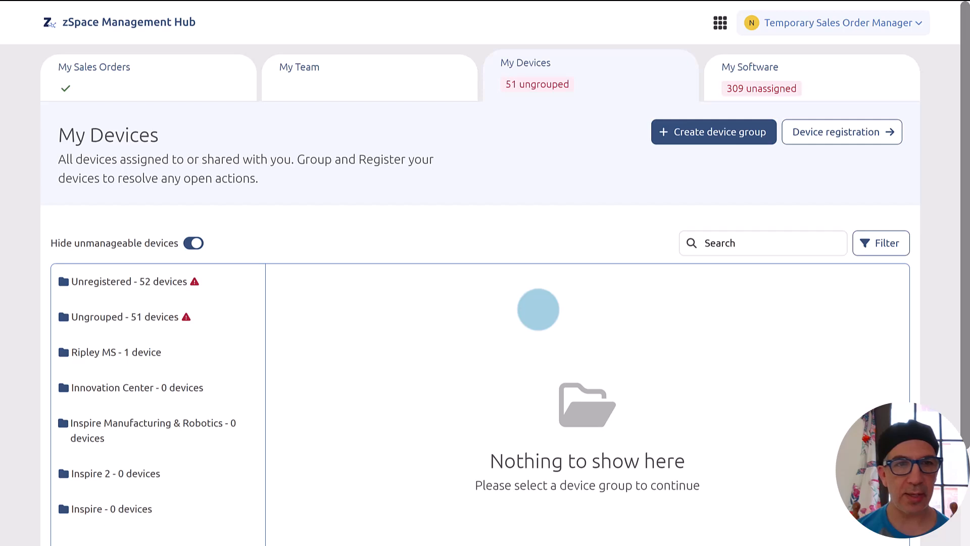
pyautogui.click(127, 352)
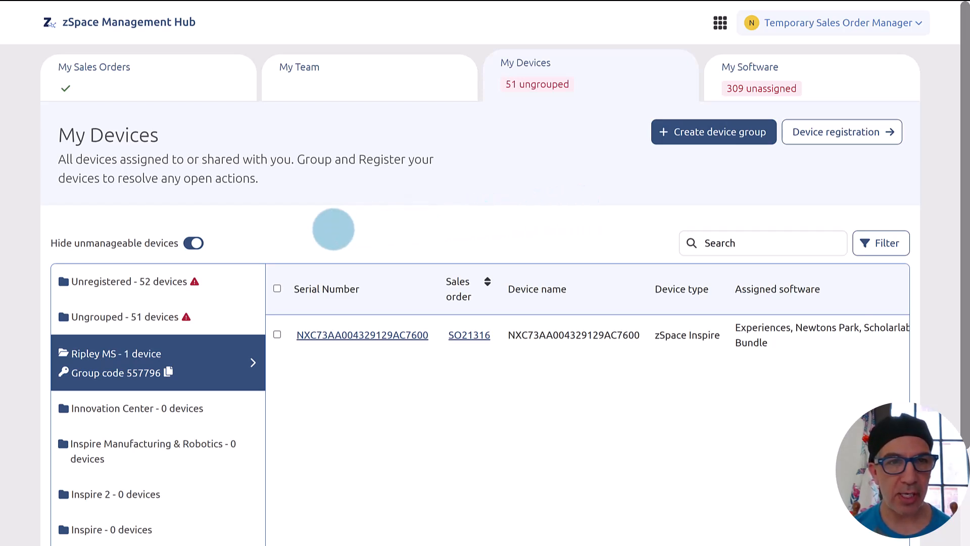
pyautogui.click(194, 242)
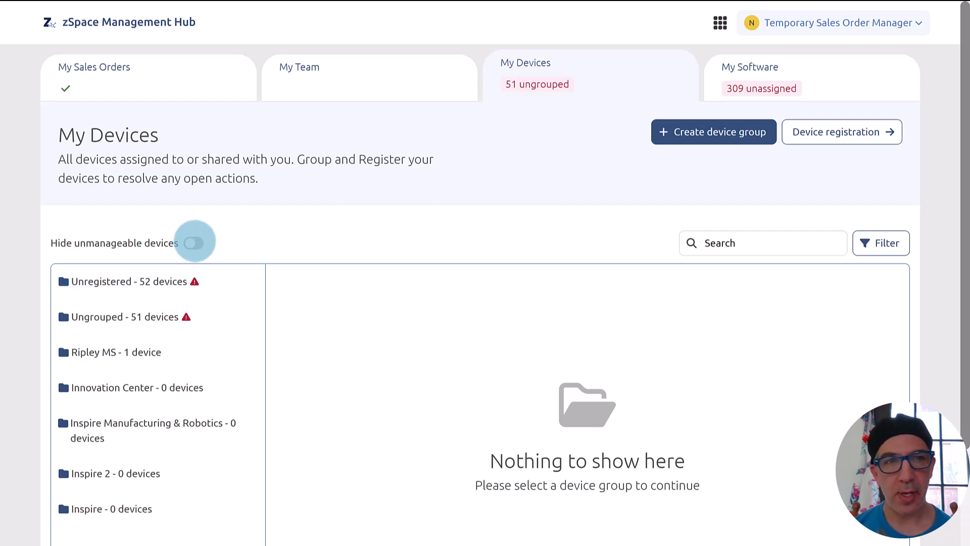
pyautogui.click(194, 242)
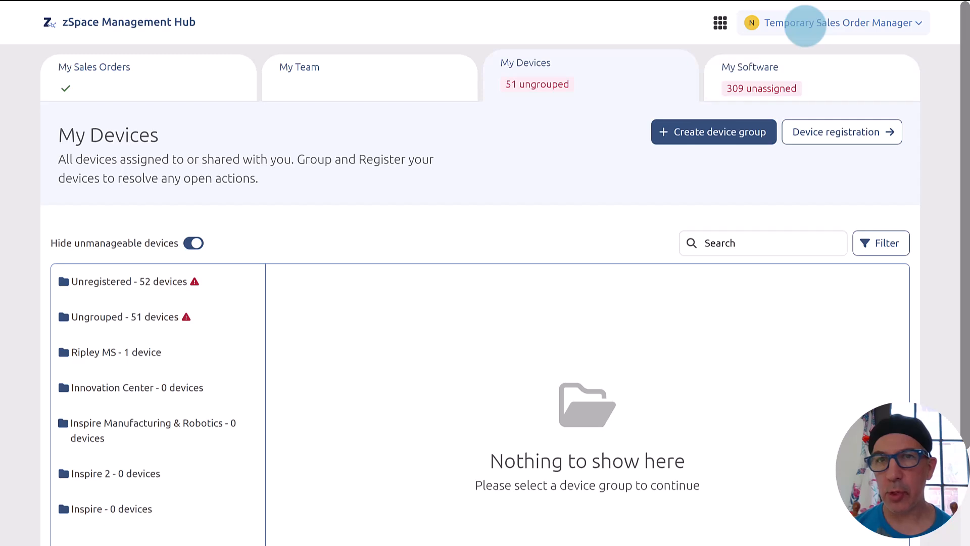
# Switch from the Temporary Sales Order Manager role back to the zSpace role.
pyautogui.click(805, 25)
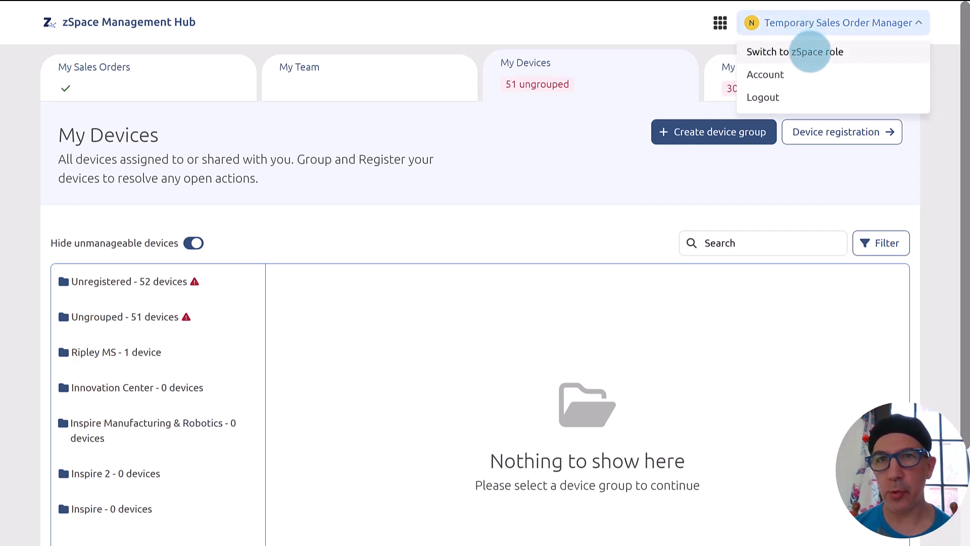
pyautogui.click(809, 52)
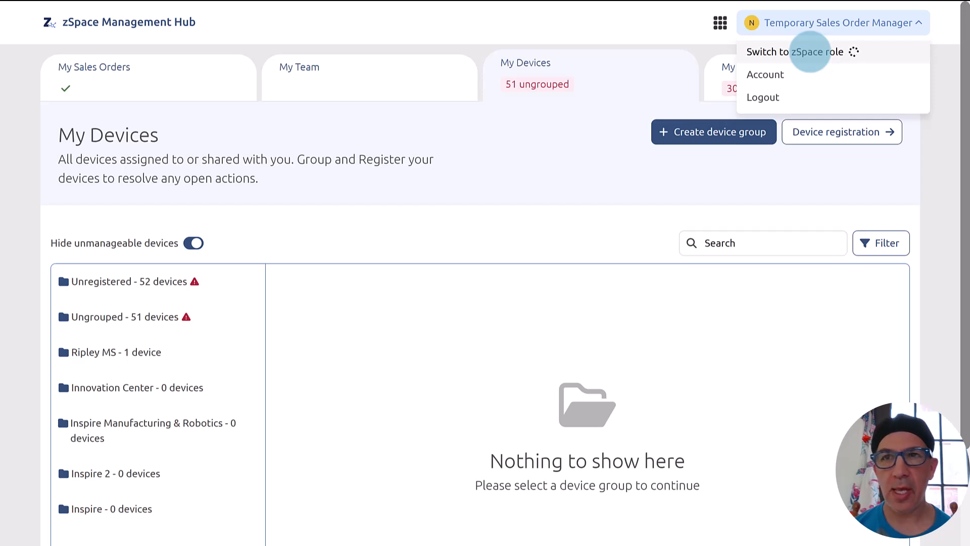